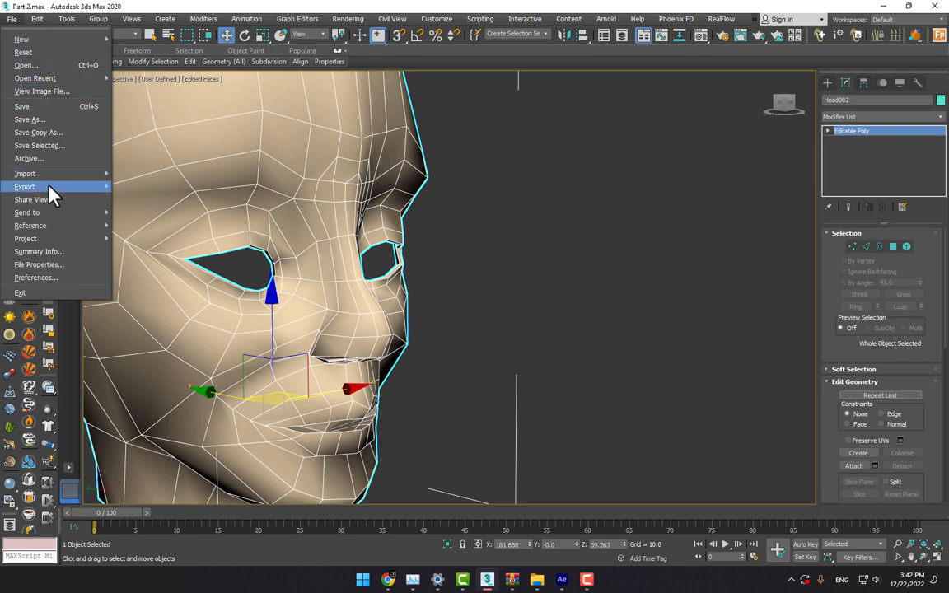
Export the selected head to the Desktop as an OBJ file named Head Lowpoly, using the gw::OBJ-Exporter format
mouse_move(62, 190)
left_click(160, 202)
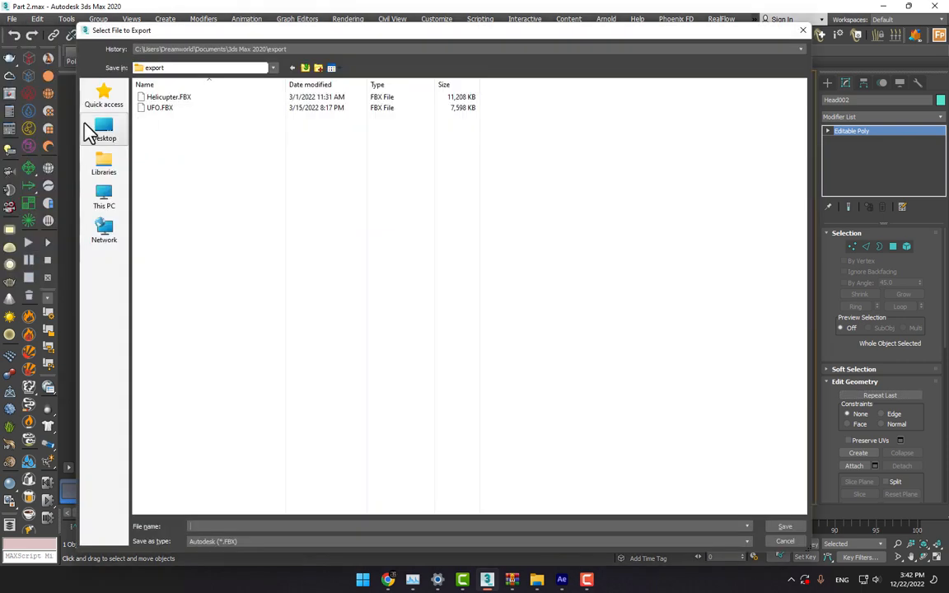
left_click(89, 132)
left_click(219, 542)
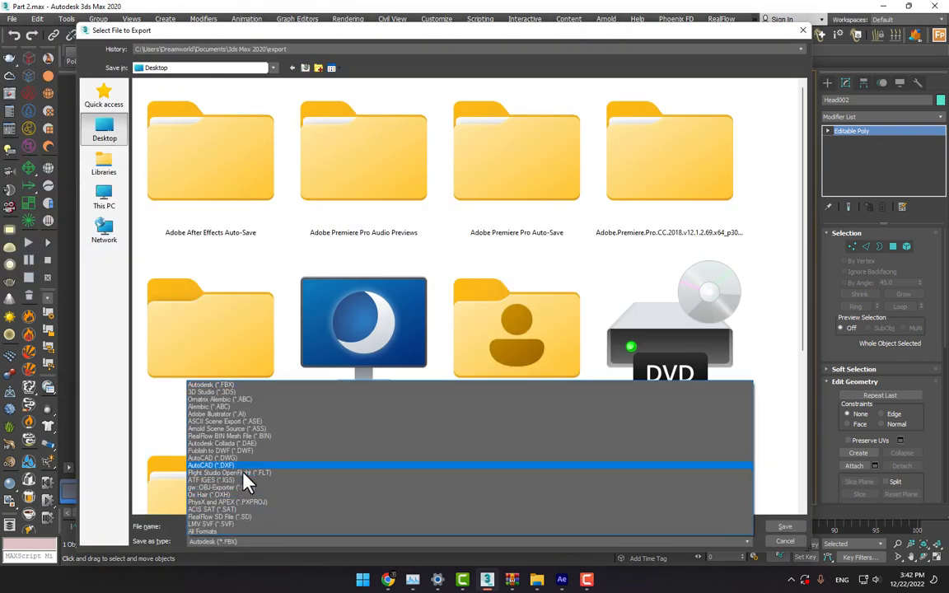
left_click(243, 487)
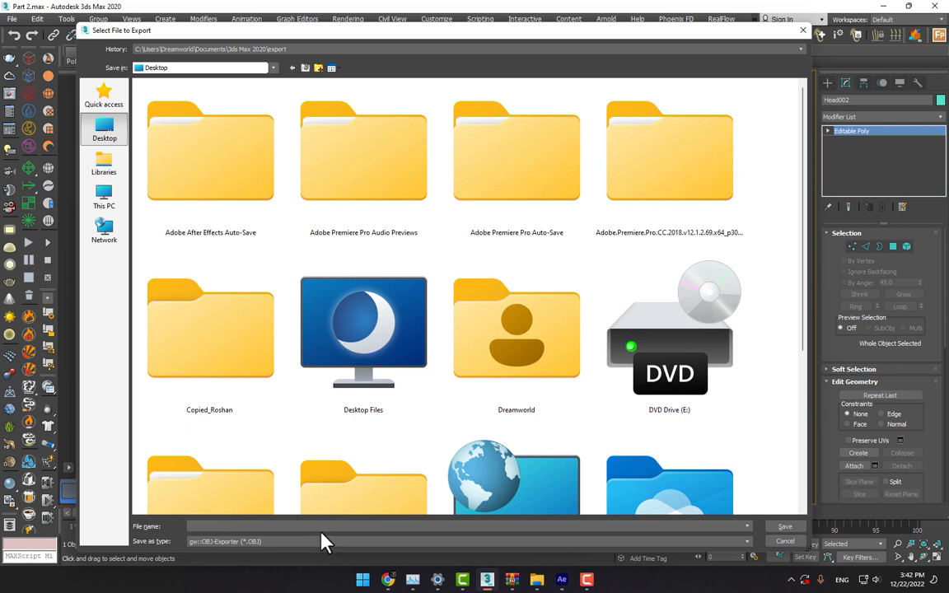
type("Head Low Poly")
key("Return")
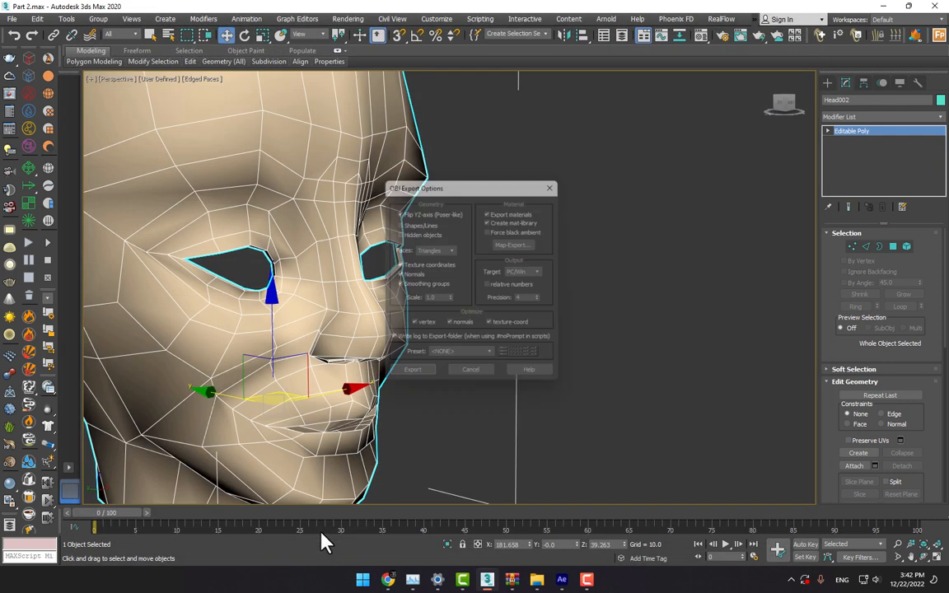
left_click(417, 380)
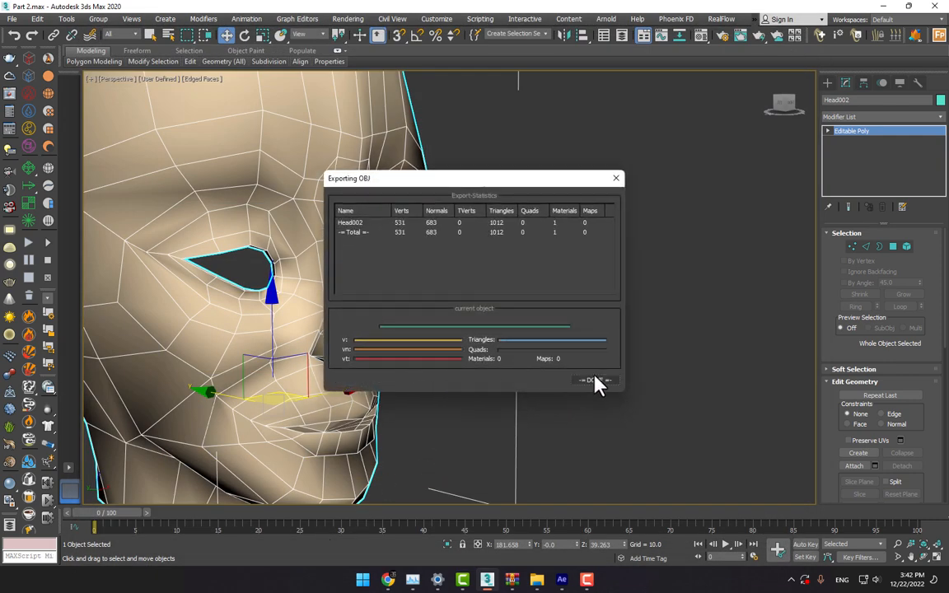
left_click(595, 384)
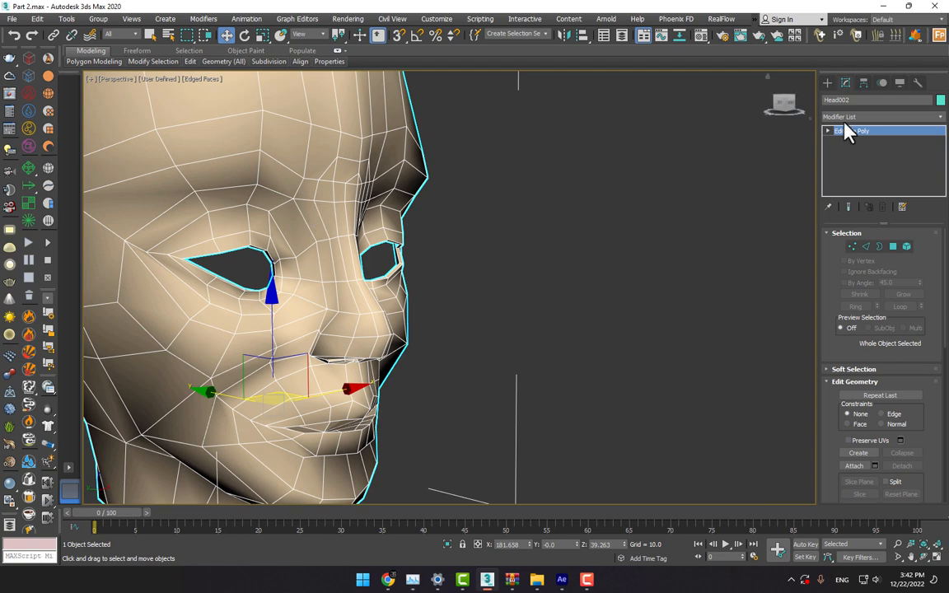
Add a Lattice modifier to the head mesh
left_click(941, 117)
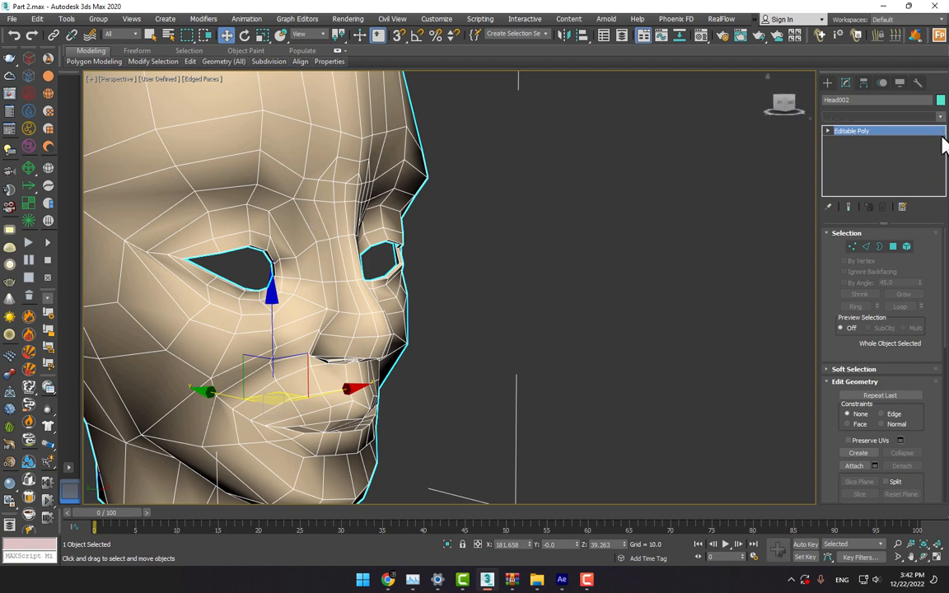
left_click_drag(940, 132, 939, 312)
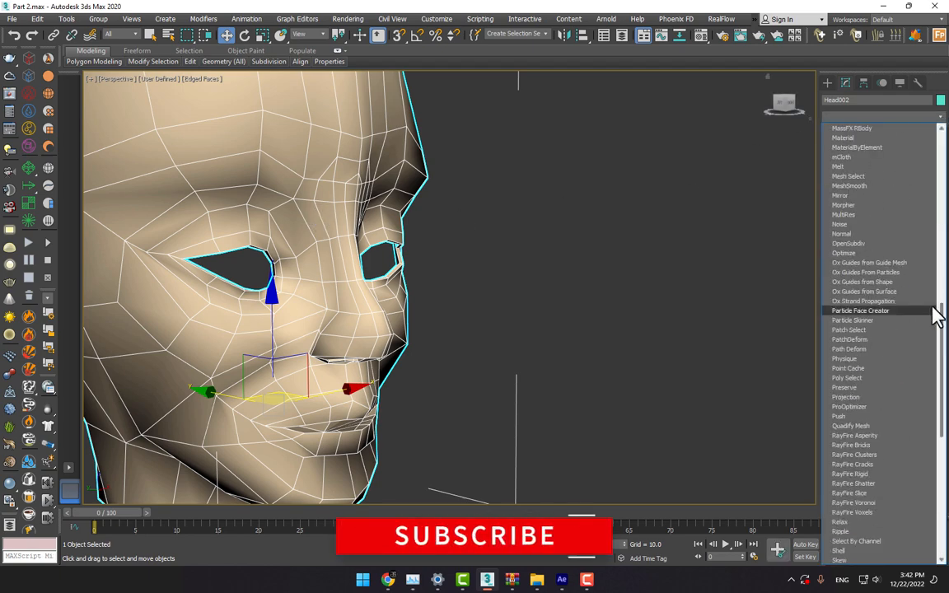
scroll(877, 247, "up", 4)
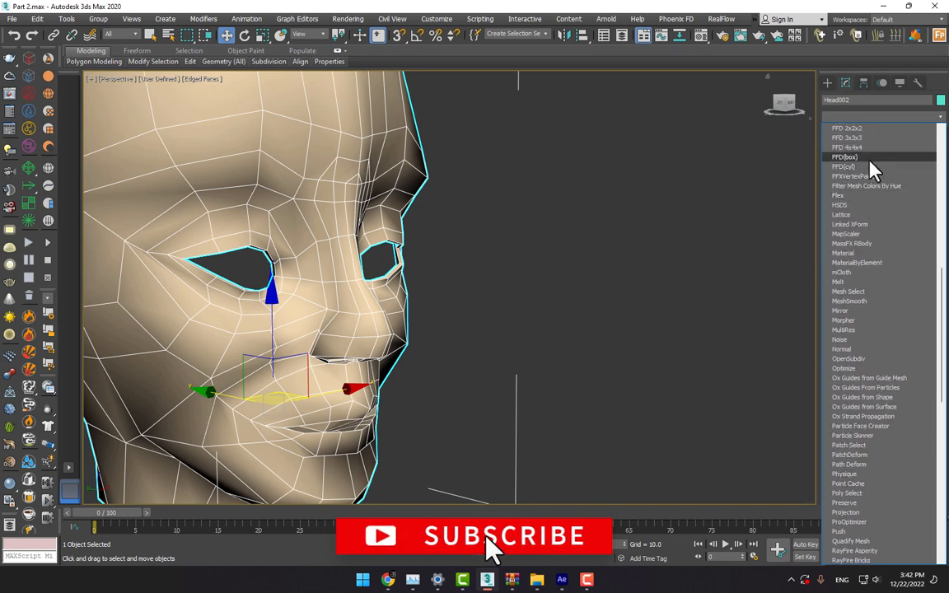
scroll(867, 241, "up", 5)
scroll(876, 321, "down", 5)
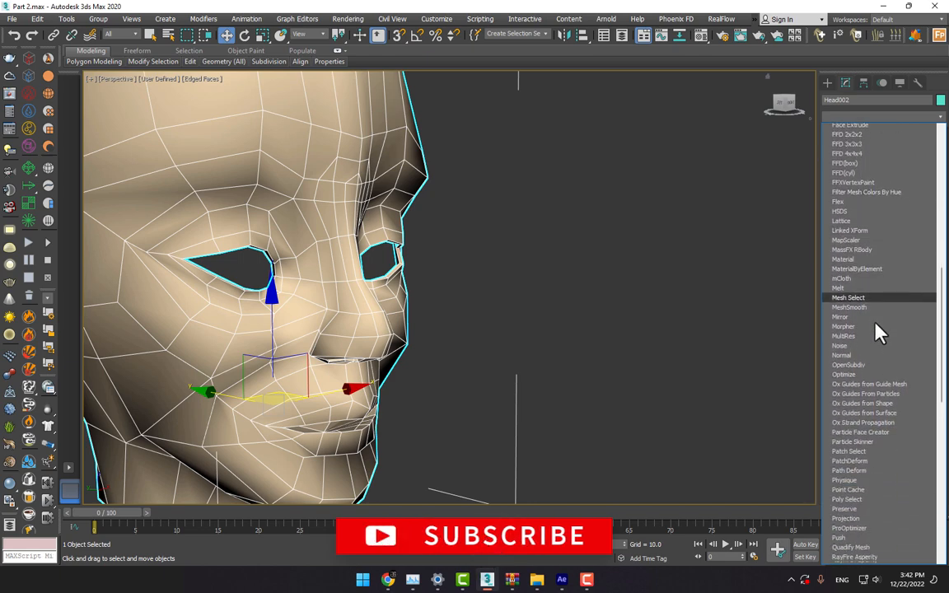
scroll(880, 331, "down", 7)
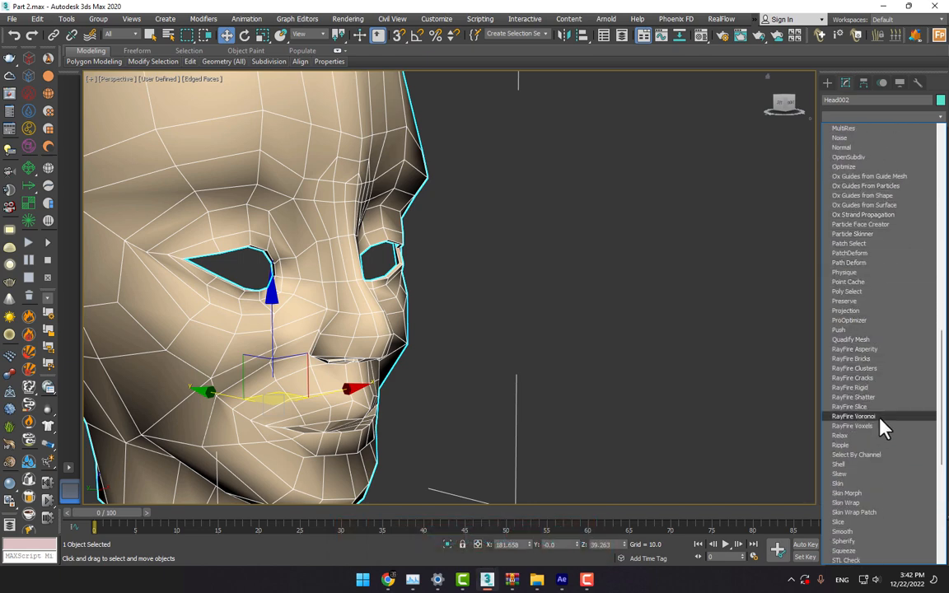
scroll(869, 313, "down", 3)
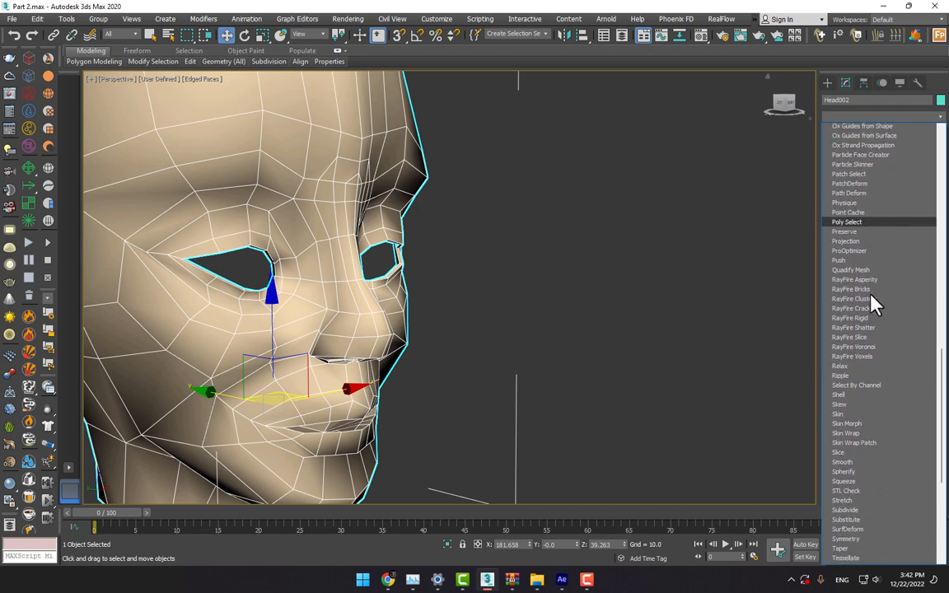
scroll(872, 303, "up", 9)
left_click(856, 221)
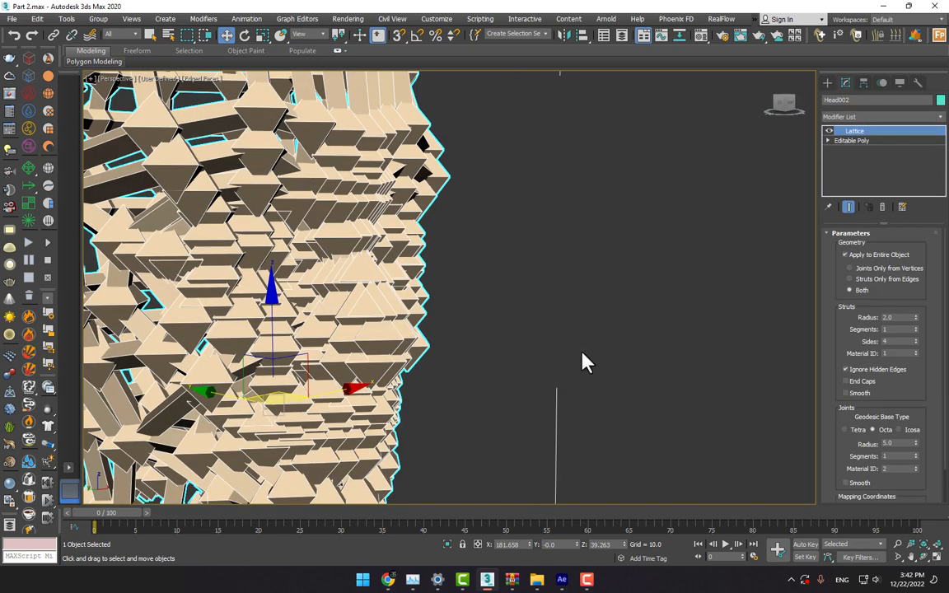
Set the lattice joints' radius to 0 so only the struts remain
scroll(905, 334, "down", 2)
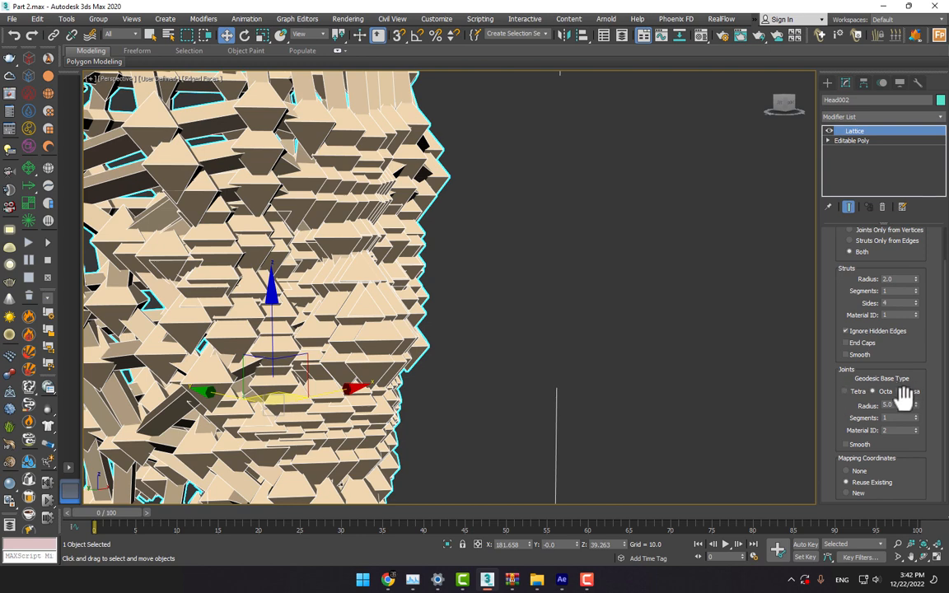
type("0")
key("Return")
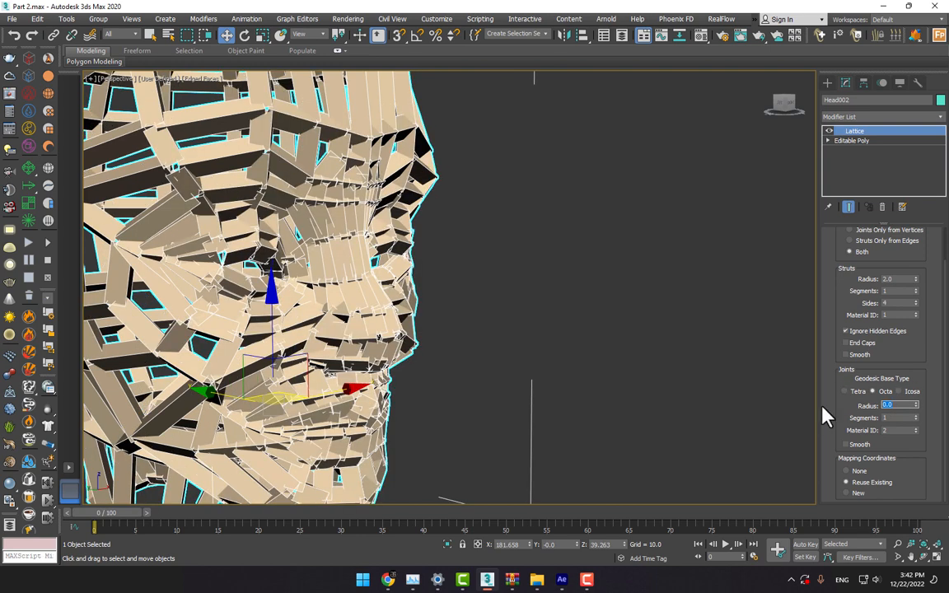
Thin the lattice struts by setting their radius to 0.3
left_click_drag(861, 295, 860, 331)
mouse_move(916, 317)
left_mouse_down()
mouse_move(918, 328)
mouse_move(915, 316)
left_mouse_up()
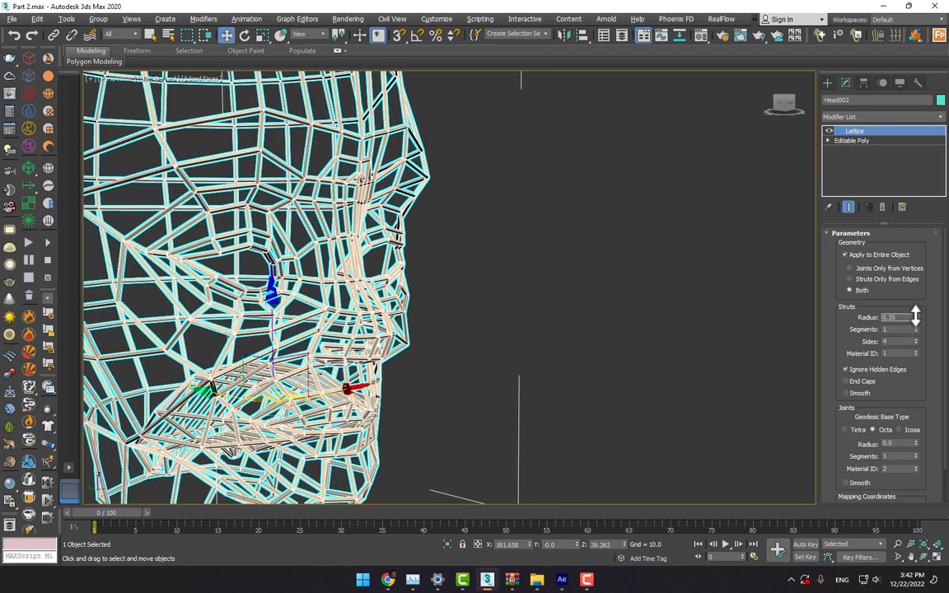
left_click(664, 338)
left_click(336, 290)
key("Return")
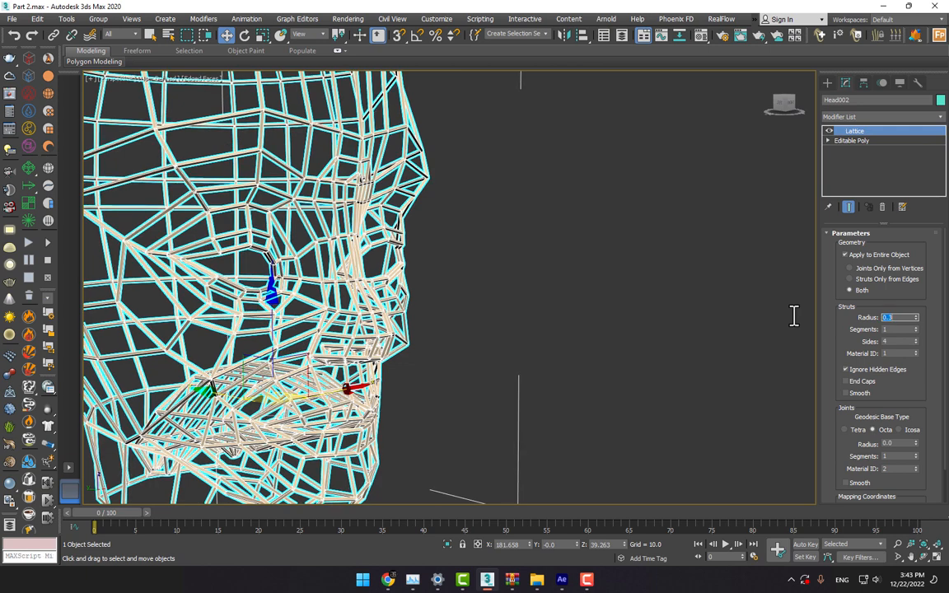
Set the lattice struts to 5 segments and 13 sides
left_click(916, 328)
left_click(917, 328)
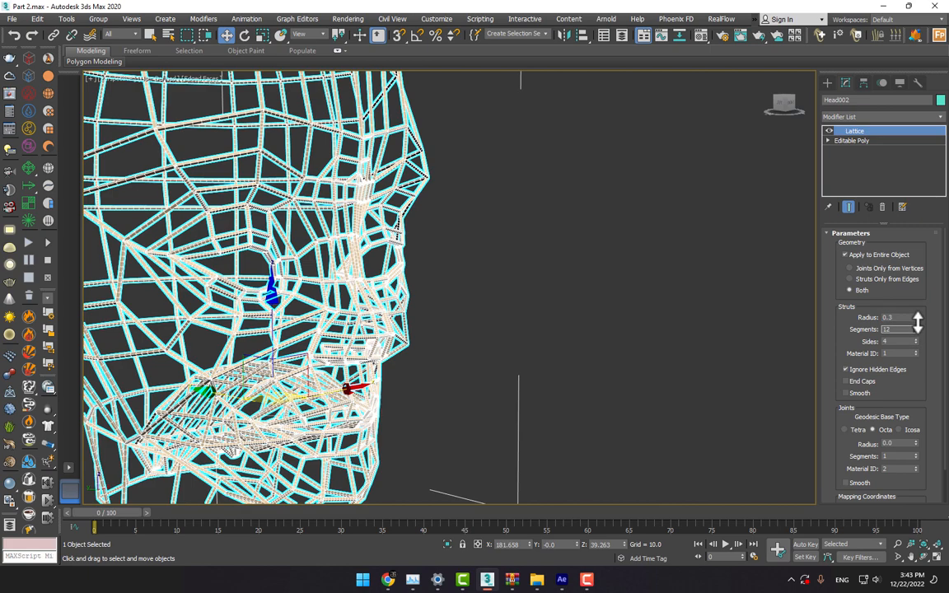
left_click(916, 328)
left_click_drag(916, 340, 918, 334)
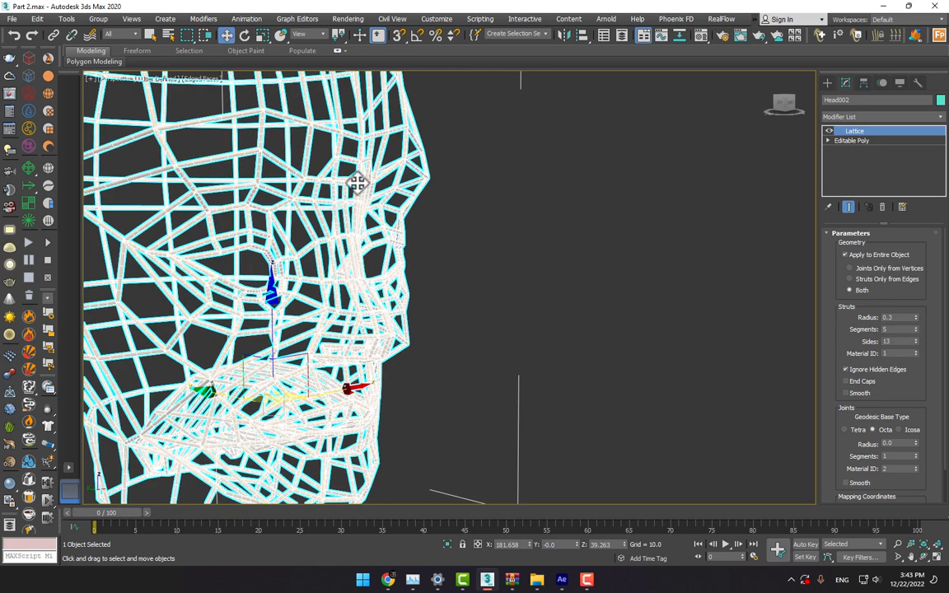
Try converting the latticed head to an Editable Poly with the current strut thickness
right_click(356, 179)
mouse_move(407, 298)
left_click(505, 305)
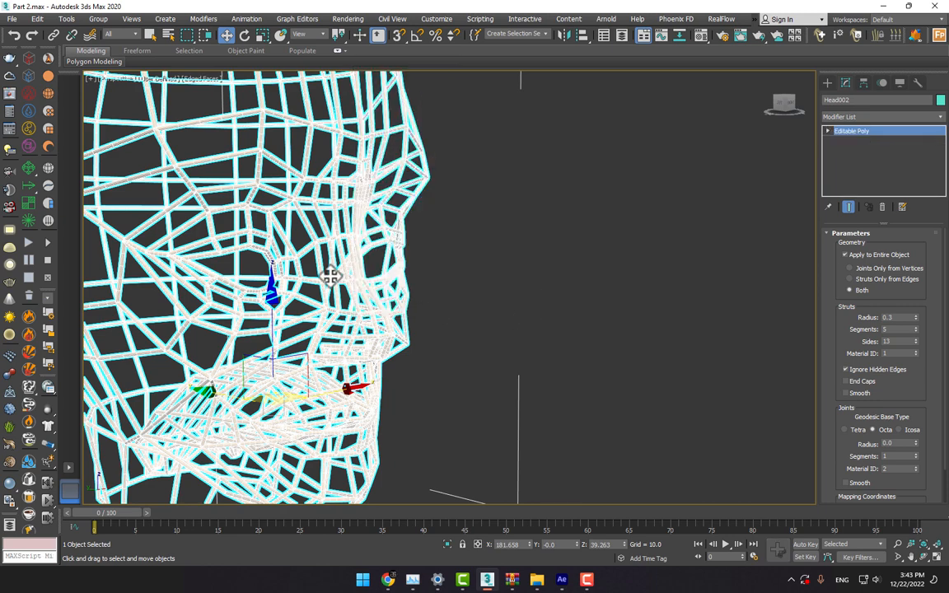
left_click(12, 18)
mouse_move(45, 189)
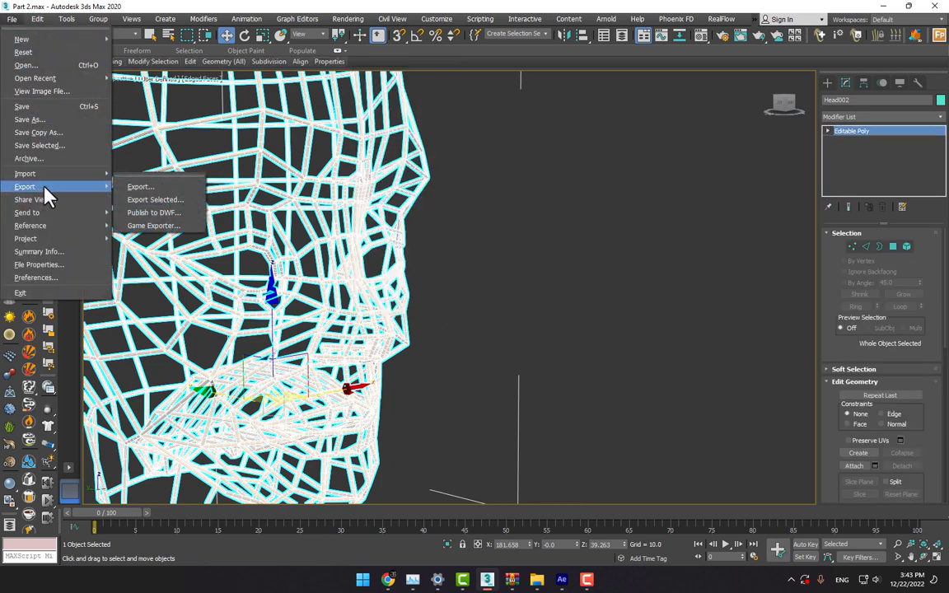
left_click(150, 188)
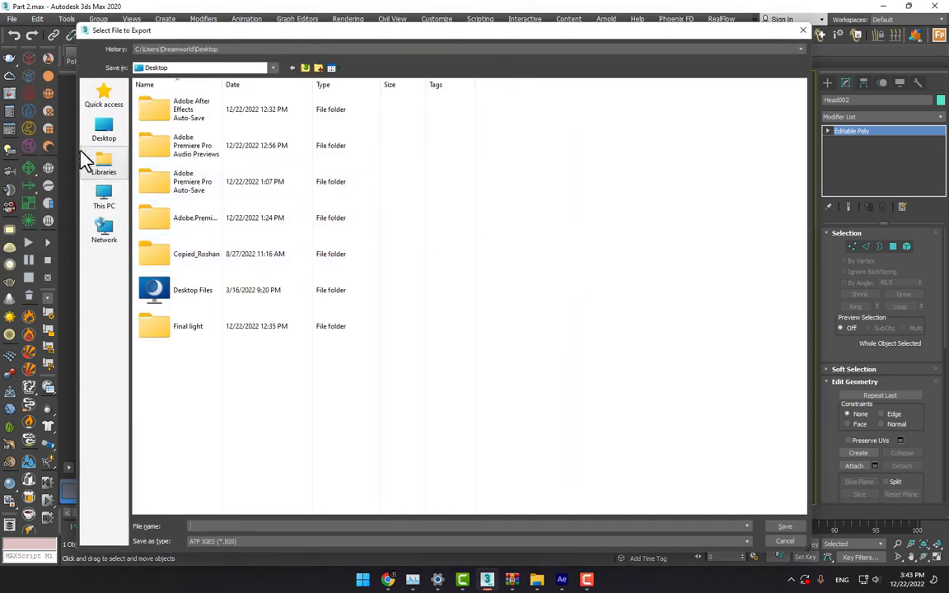
left_click_drag(368, 37, 338, 211)
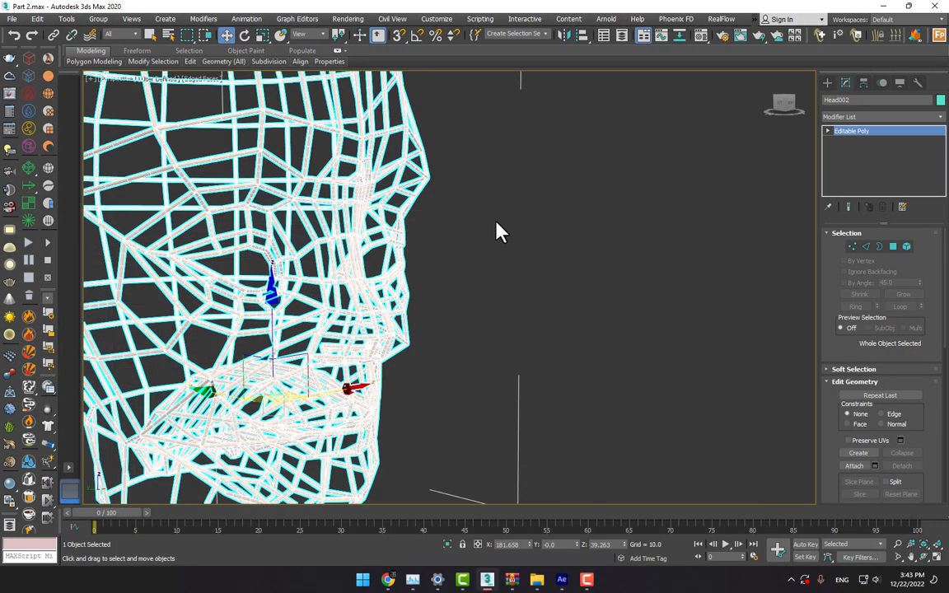
Undo the Editable Poly conversion and set the lattice struts' radius to 0.2
key("ctrl+z")
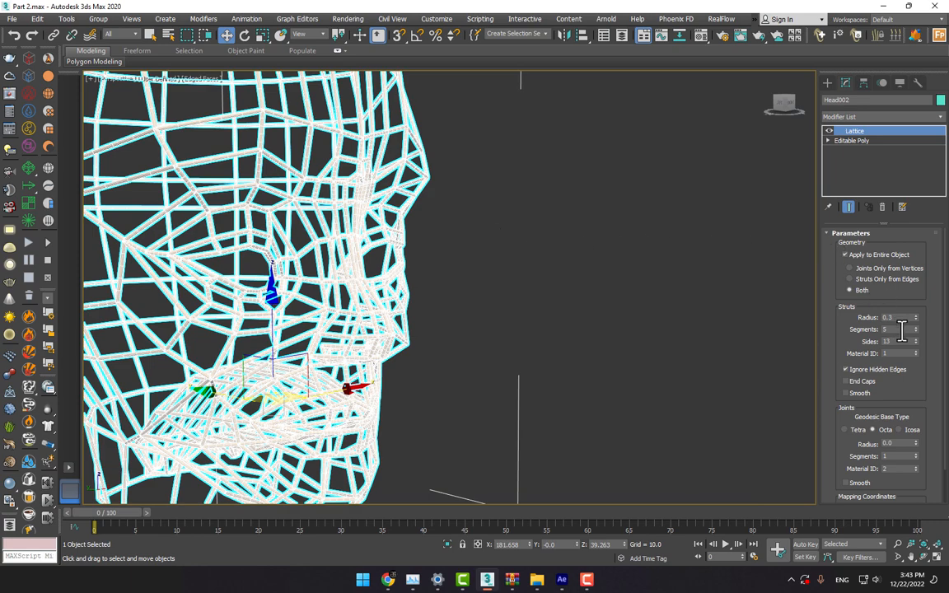
mouse_move(917, 319)
left_mouse_down()
mouse_move(917, 328)
mouse_move(918, 320)
left_mouse_up()
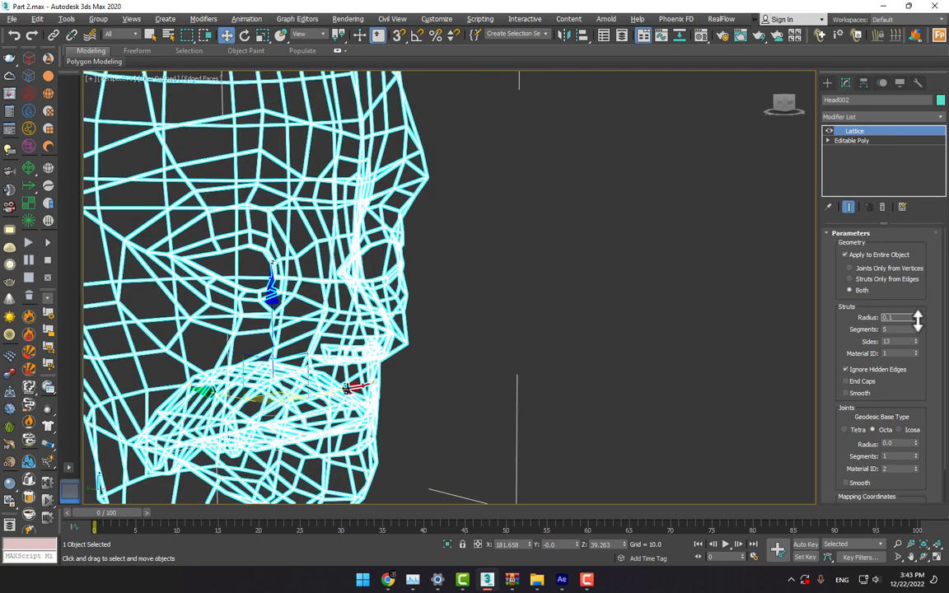
left_click(464, 292)
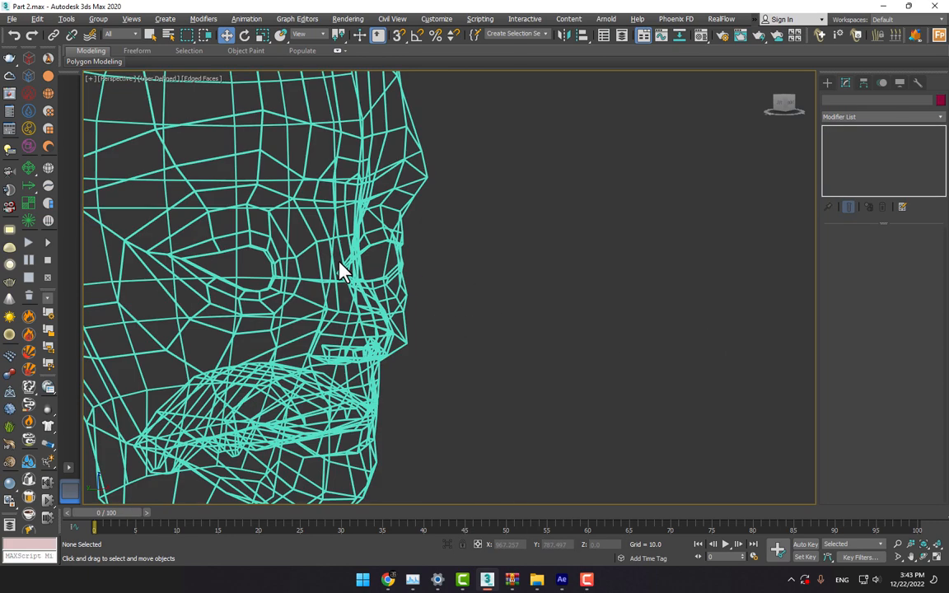
left_click(345, 268)
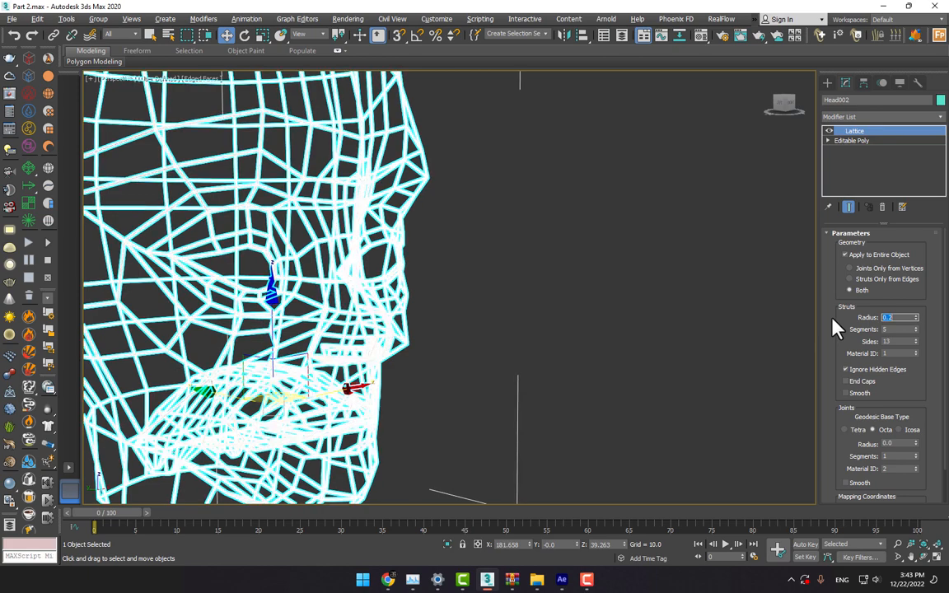
left_click(715, 356)
Convert the head with its Lattice modifier to an Editable Poly
left_click(344, 212)
left_click(10, 18)
left_click(274, 176)
right_click(317, 232)
mouse_move(372, 352)
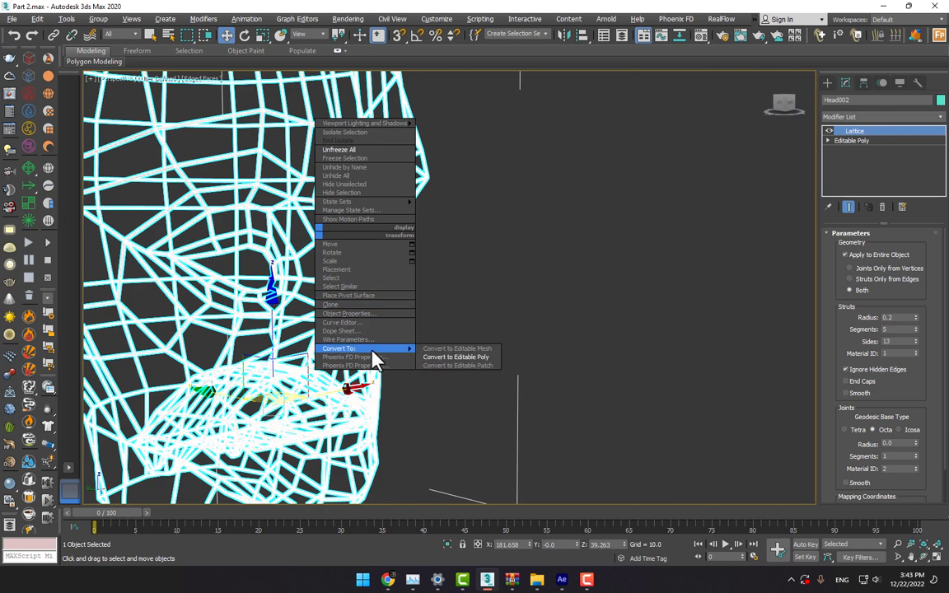
left_click(424, 358)
Export the selected lattice head to the Desktop as an OBJ, basing its file name on the existing Head Lowpoly file
left_click(12, 18)
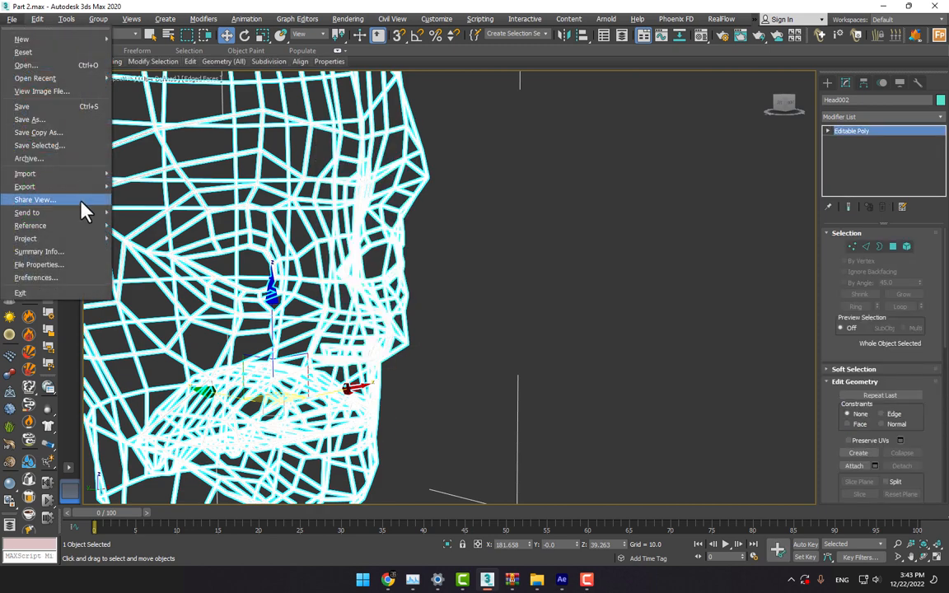
mouse_move(54, 188)
left_click(160, 200)
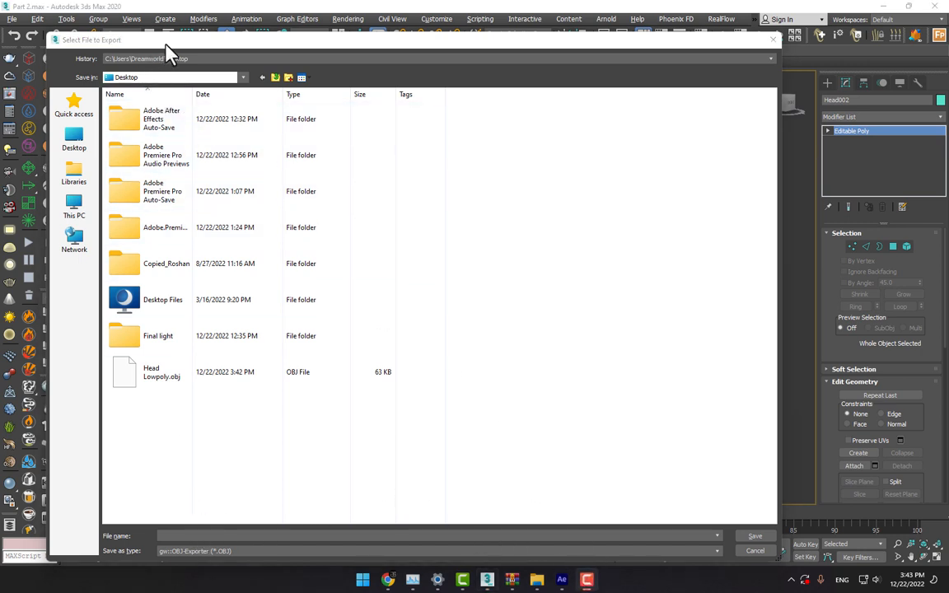
left_click(146, 376)
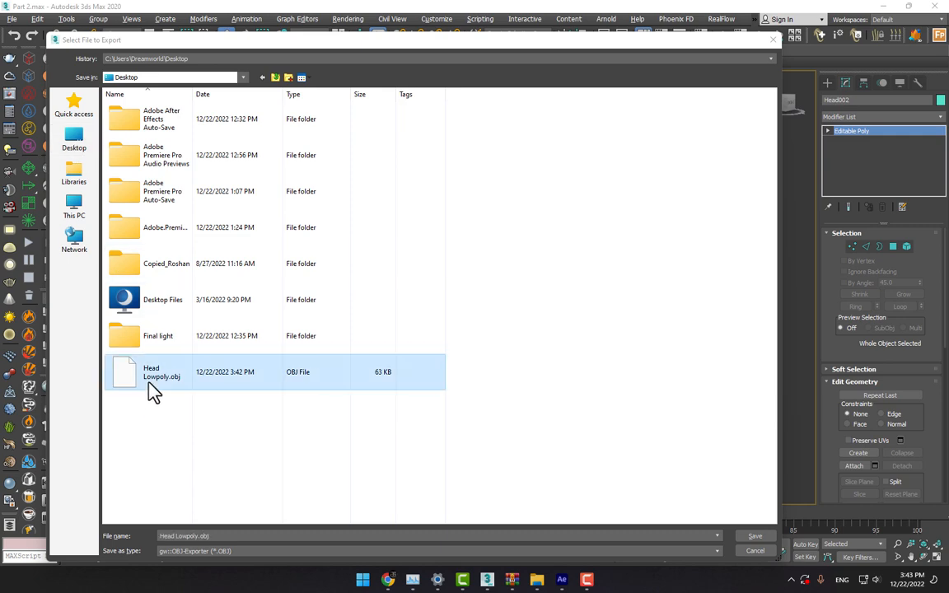
left_click(193, 537)
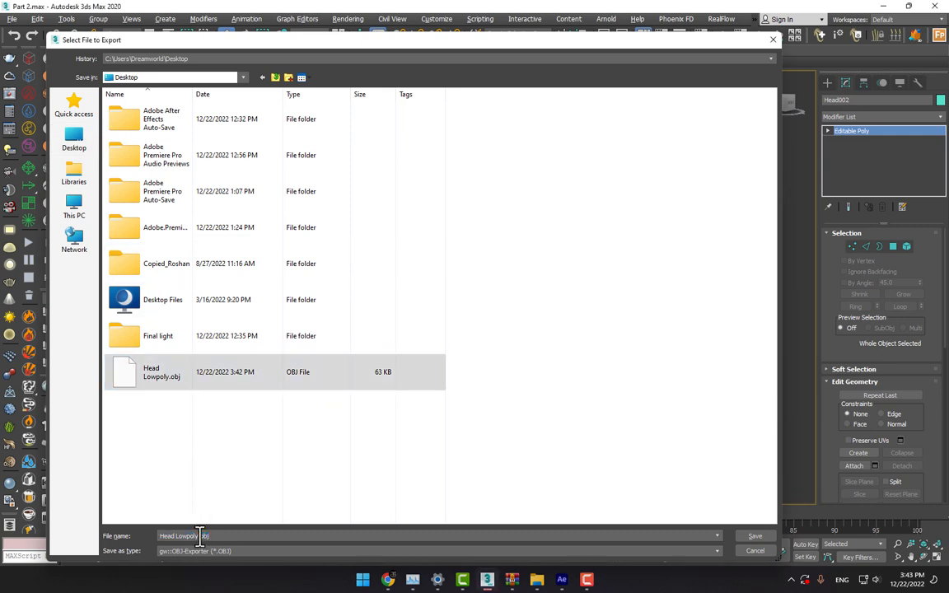
key("Return")
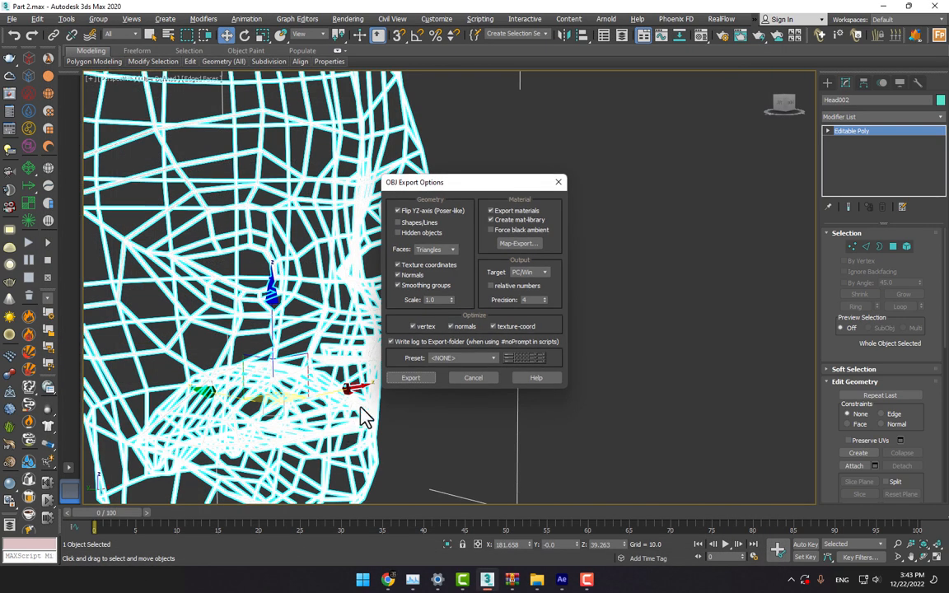
left_click(408, 379)
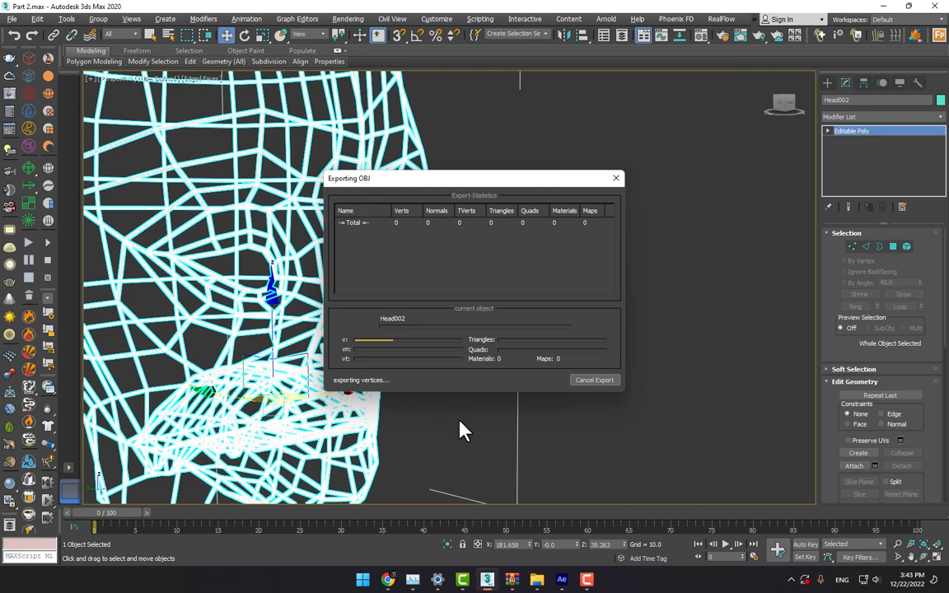
left_click(589, 384)
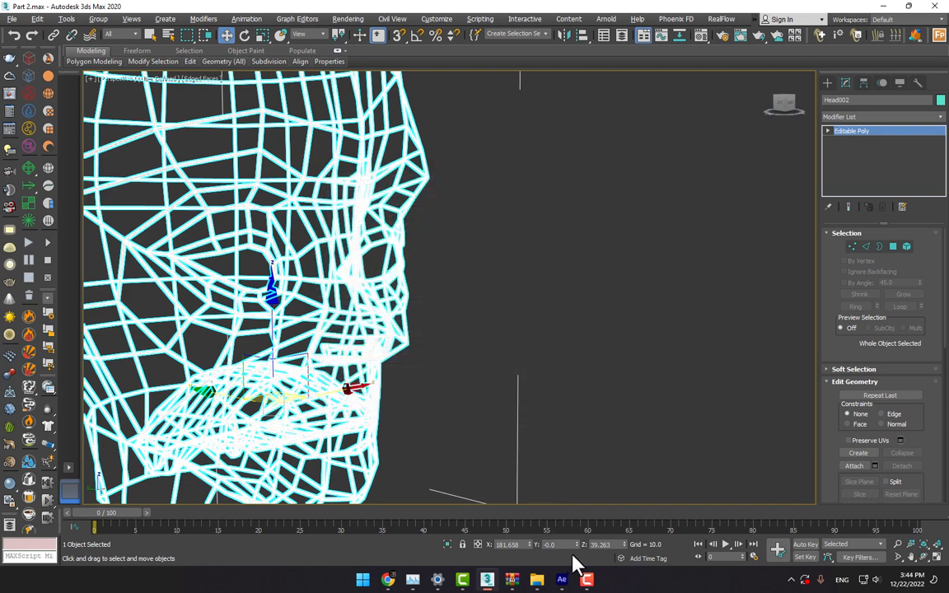
Switch to After Effects, close the old composition's timeline, and delete all four items from the project
left_click(562, 579)
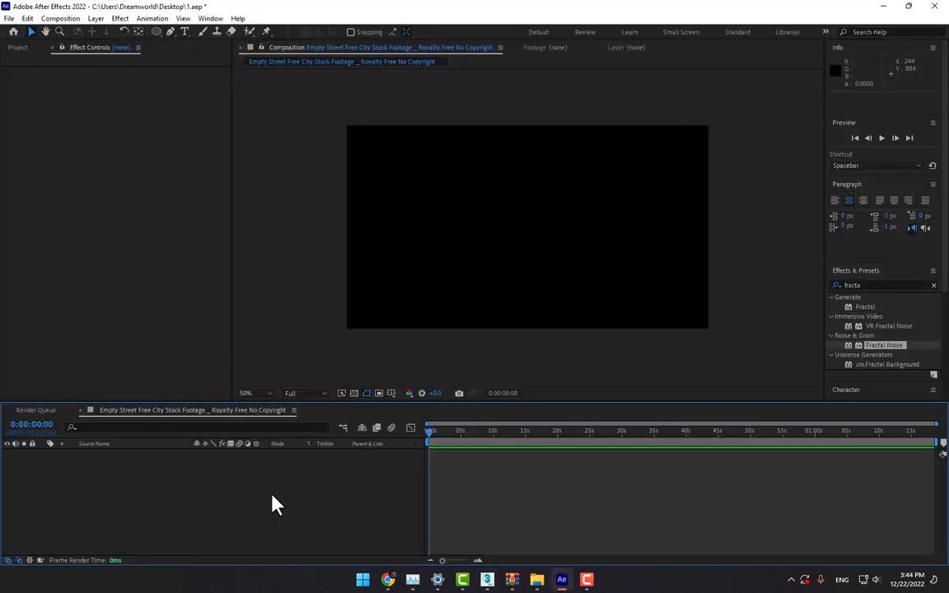
left_click(91, 410)
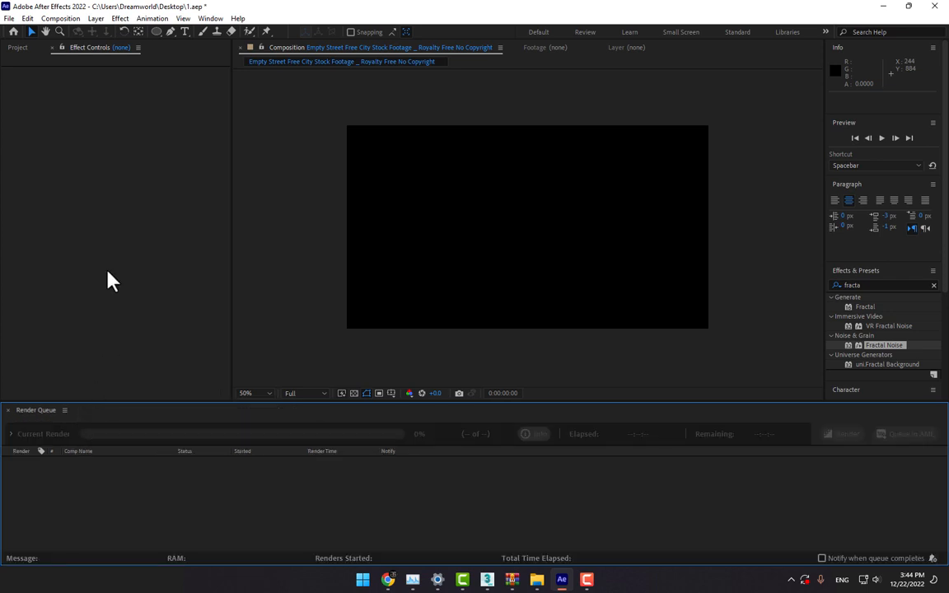
left_click(23, 48)
left_click_drag(131, 361, 59, 116)
key("Delete")
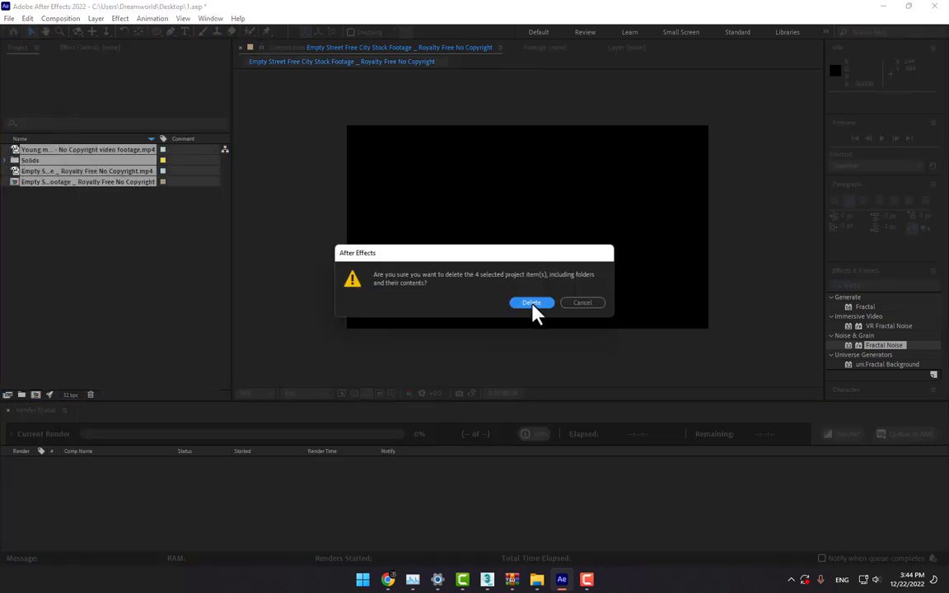
left_click(532, 303)
Create a composition named Lowpoly with the HDV/HDTV 720 29.97 preset and a five-second duration
key("ctrl+n")
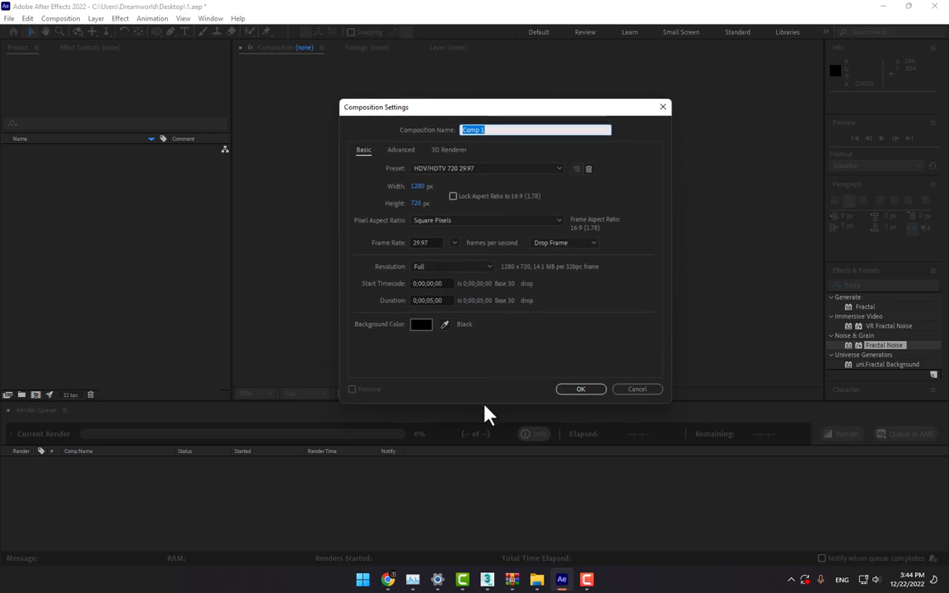
type("Lowpoly")
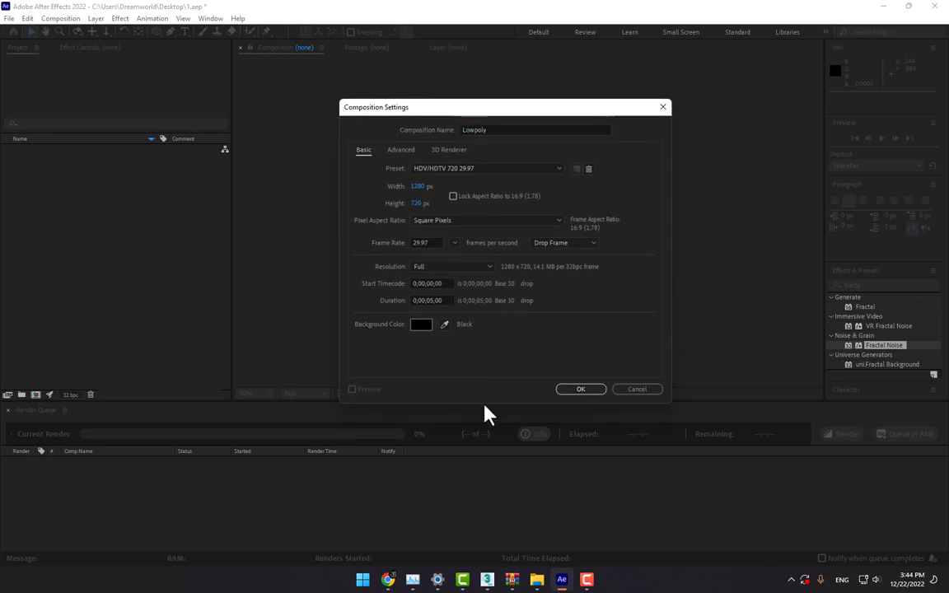
key("Return")
Add a composition-sized solid named 3D and apply the Video Copilot Element effect to it
key("ctrl+y")
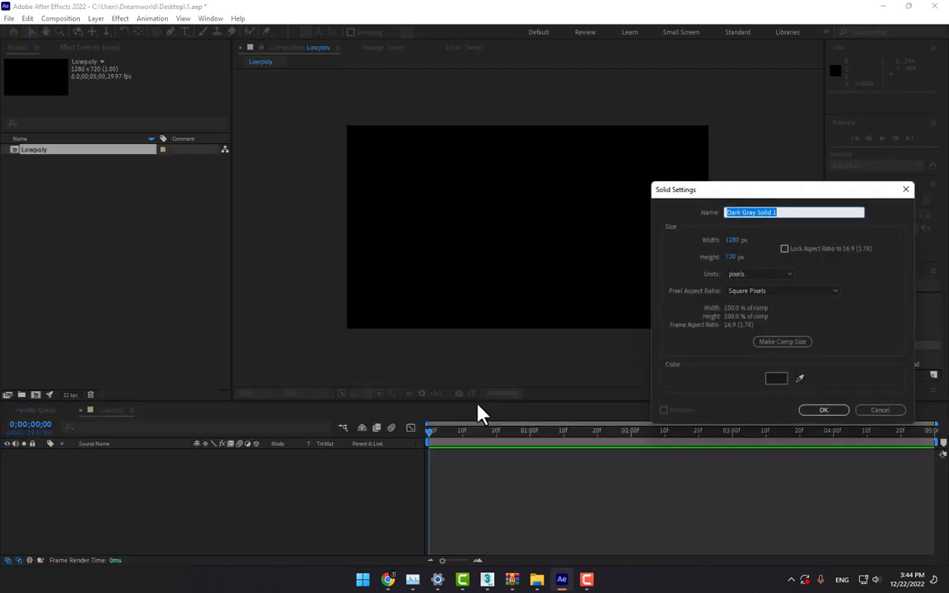
type("3D")
key("Return")
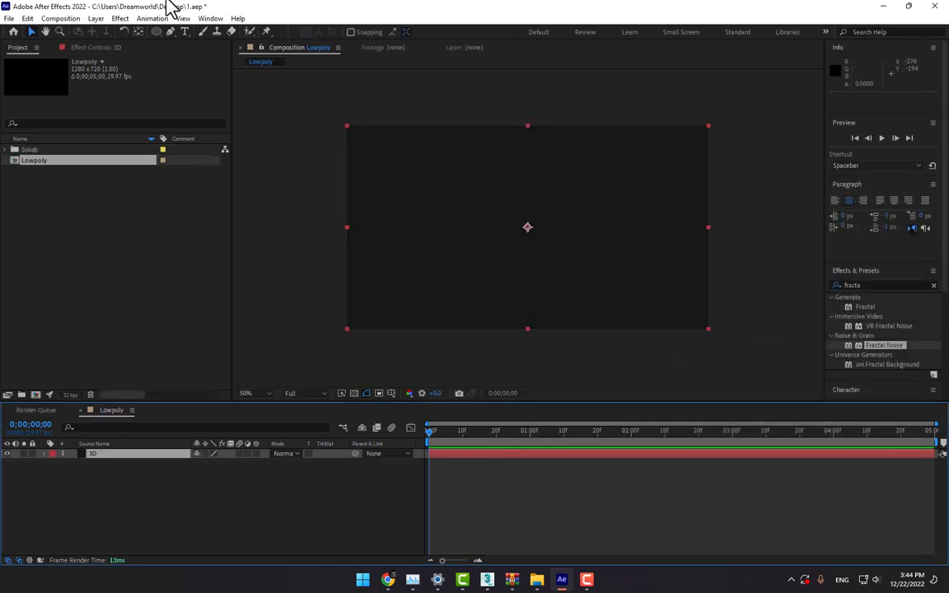
left_click(119, 19)
mouse_move(245, 535)
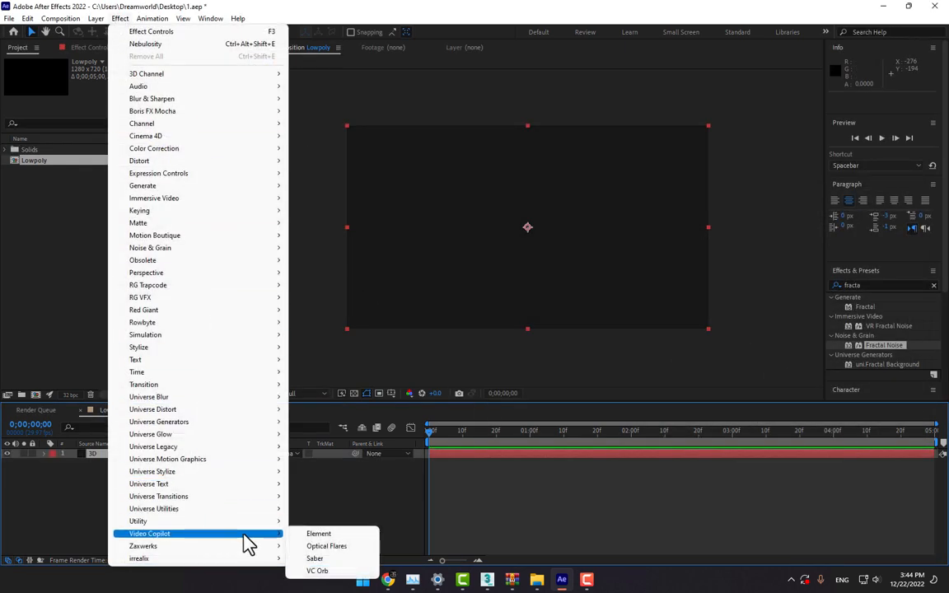
left_click(318, 534)
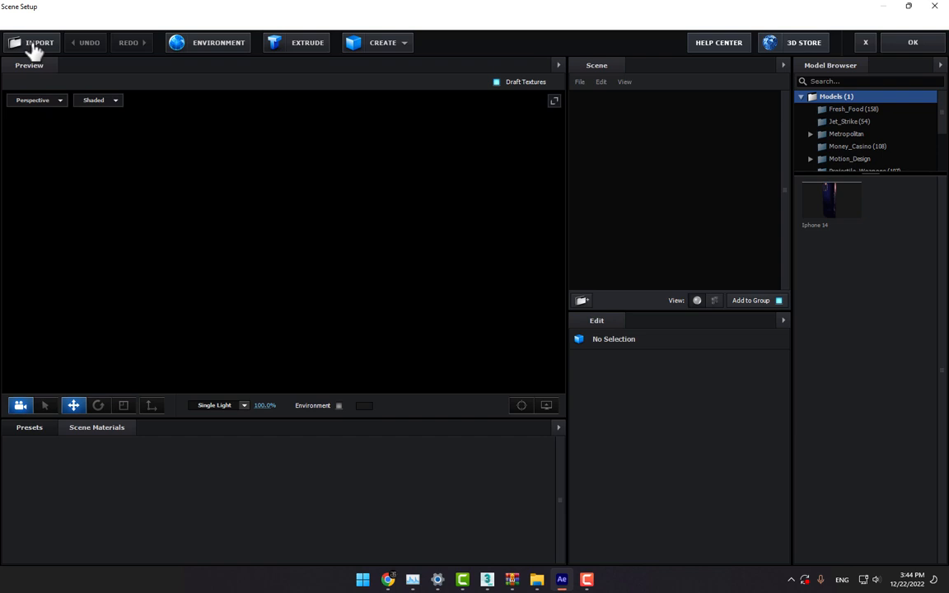
Import Head Lowpoly.obj from the Desktop into Element's Scene Setup with the default import preferences
left_click(33, 43)
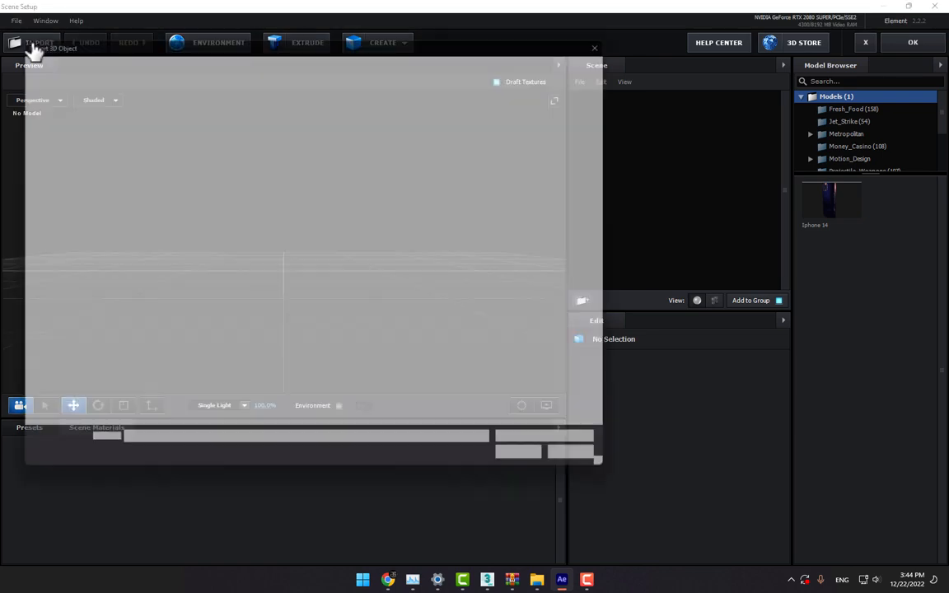
double_click(206, 248)
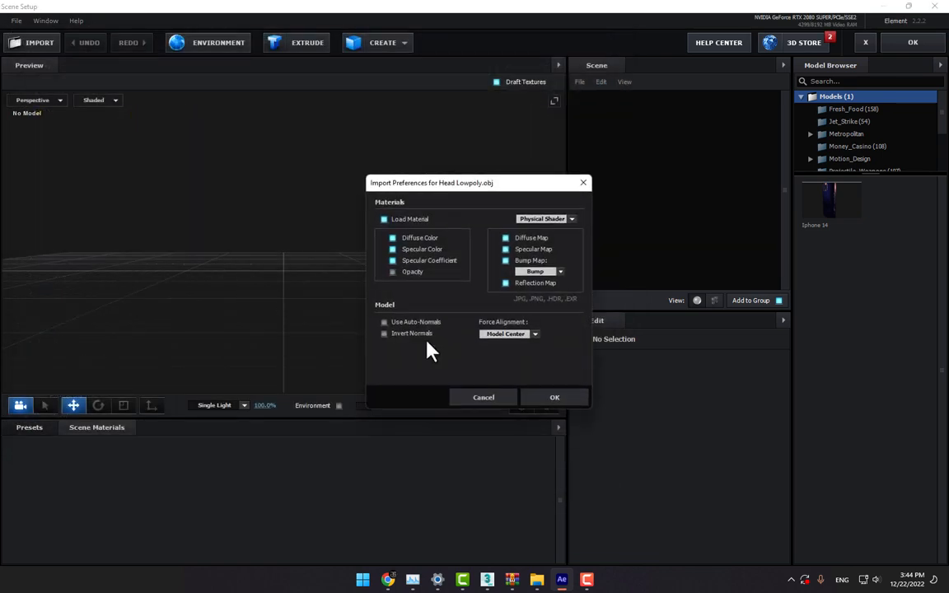
left_click(553, 398)
Try the Chrome physical preset on the Head Lowpoly model's material and replace it with Metal_Diffused
left_click(32, 428)
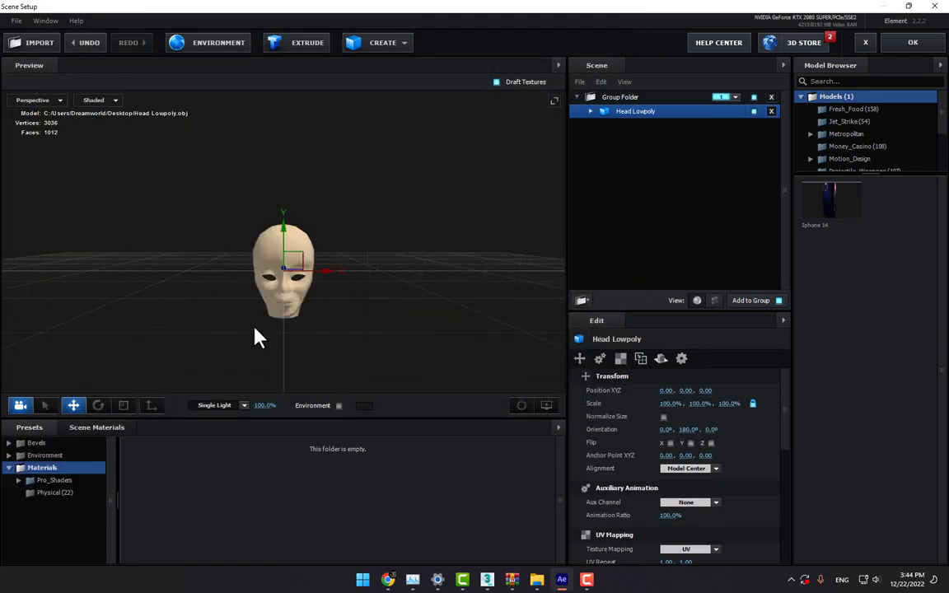
left_click_drag(253, 328, 318, 318)
scroll(300, 287, "up", 5)
scroll(317, 298, "up", 8)
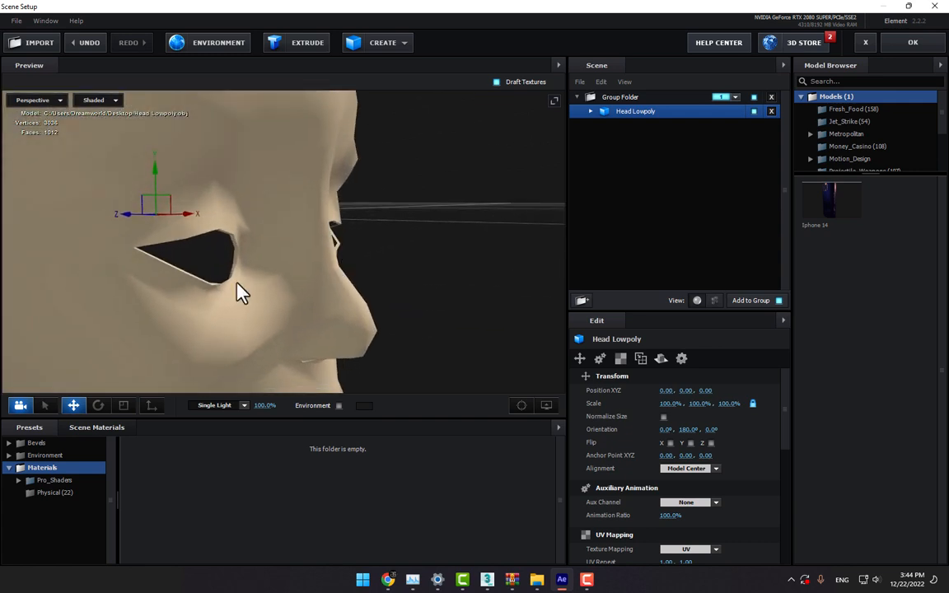
left_click_drag(237, 283, 246, 277)
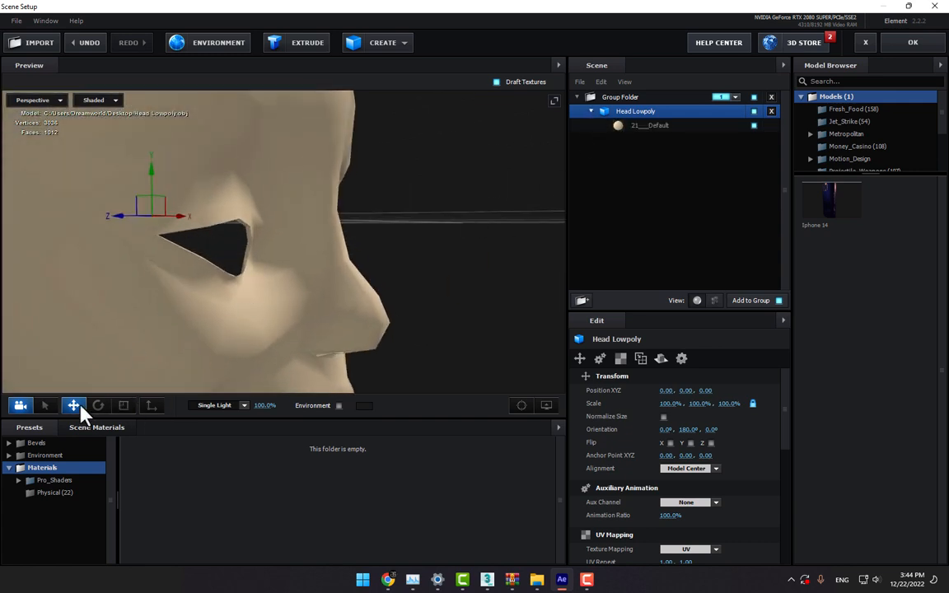
left_click(55, 492)
left_click_drag(412, 504, 647, 134)
scroll(395, 469, "down", 1)
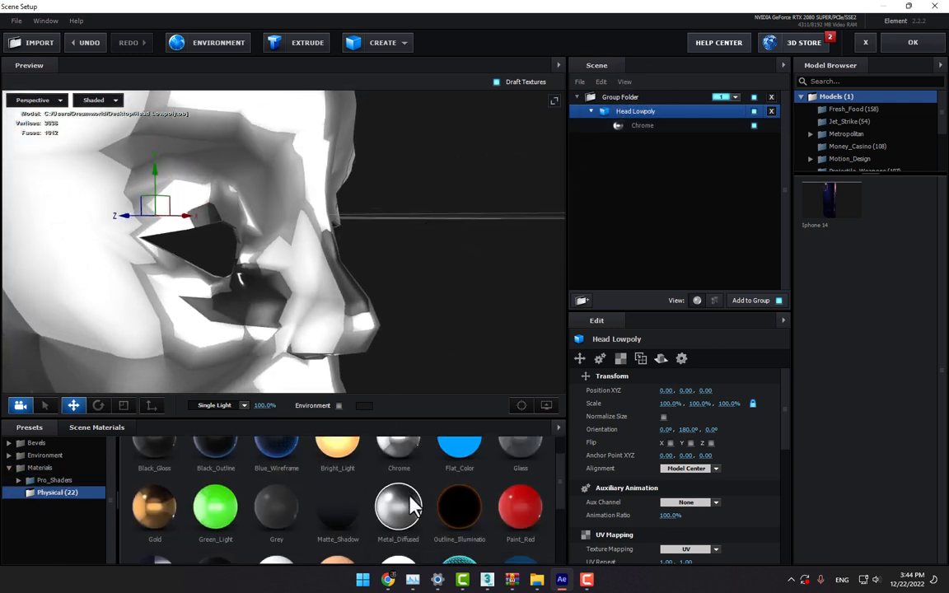
left_click_drag(412, 504, 647, 125)
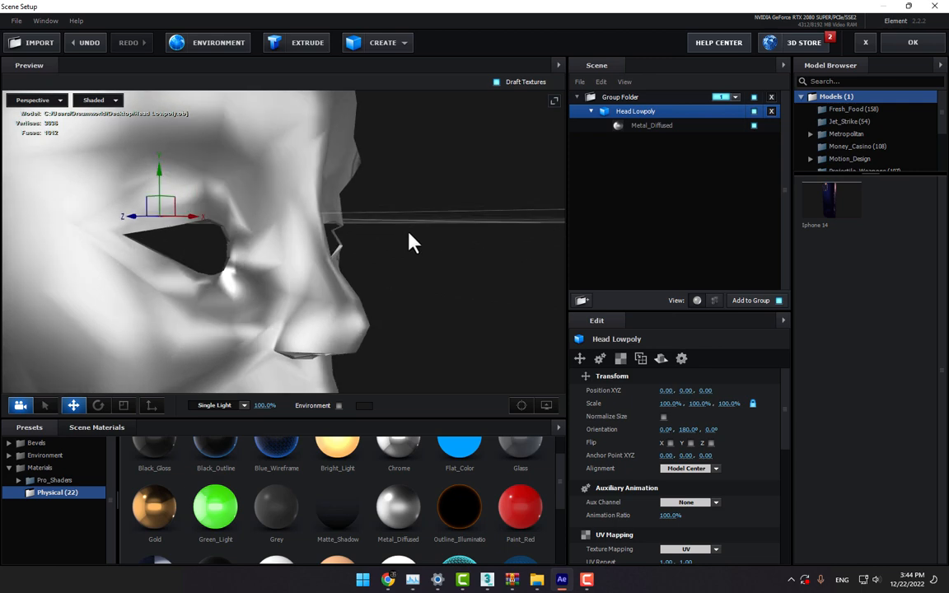
Import the wireframe model Head Lowpoly 2.obj from the Desktop with the default import preferences
left_click(39, 43)
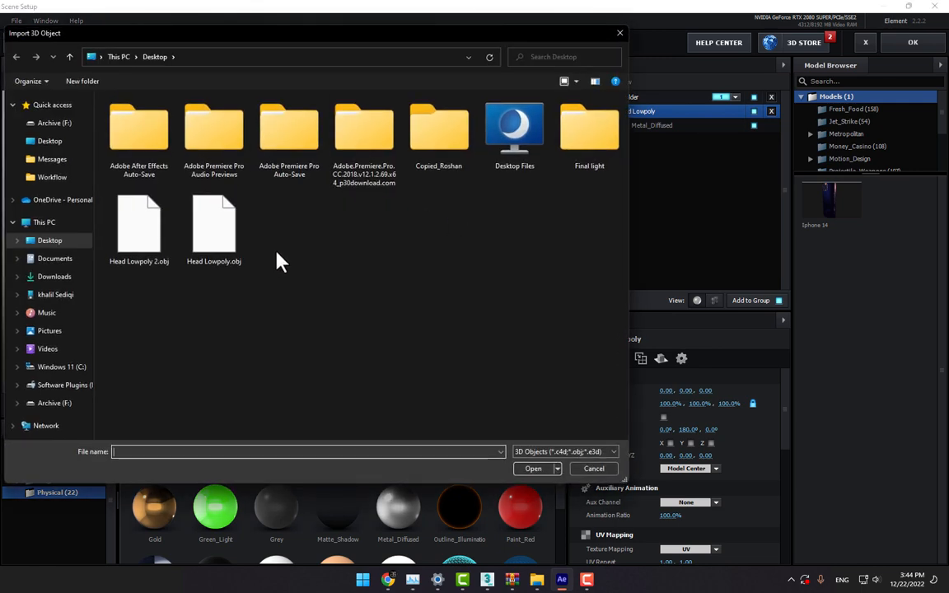
double_click(149, 239)
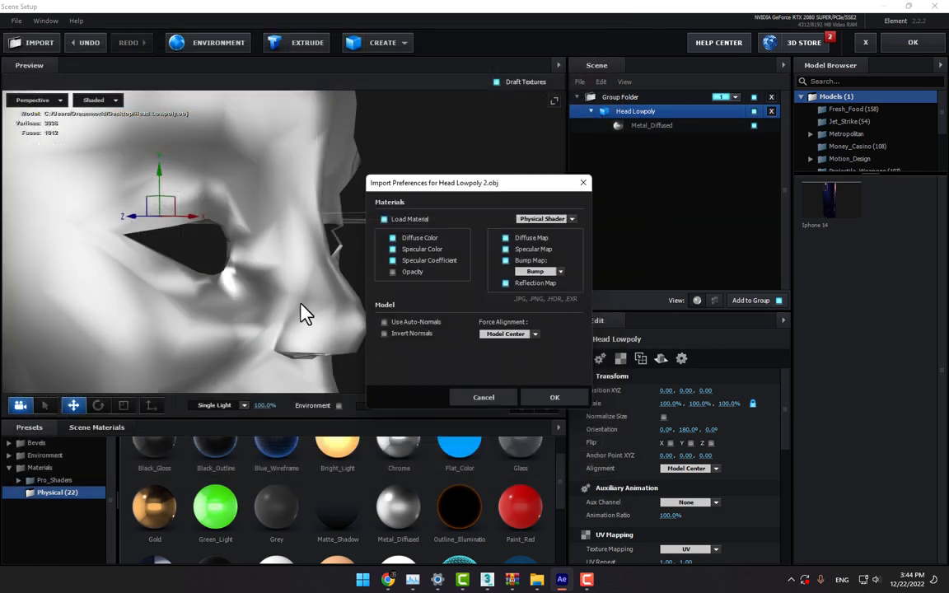
left_click(554, 397)
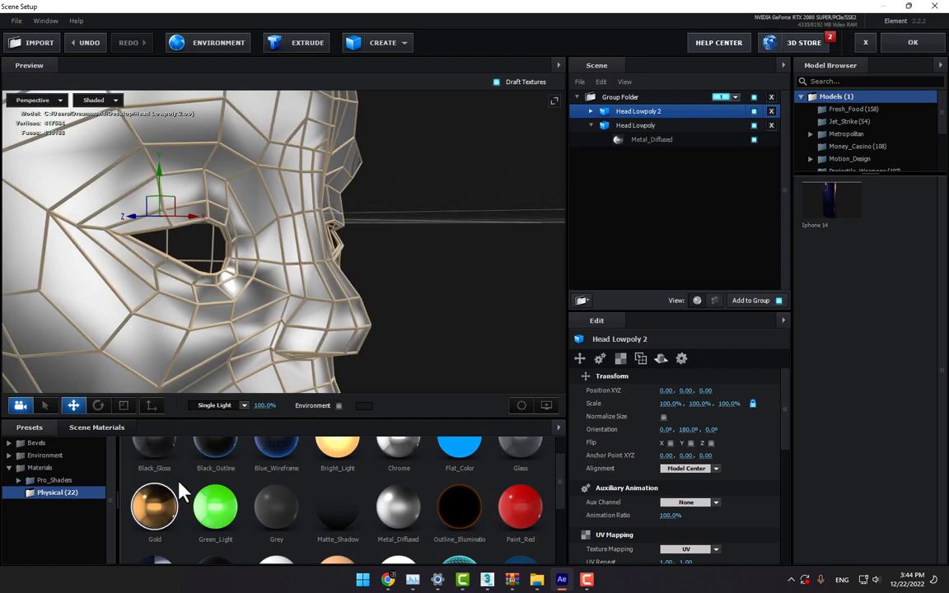
Apply the Gold physical preset to the Head Lowpoly 2 wireframe and check it from other angles
left_click_drag(178, 487, 635, 112)
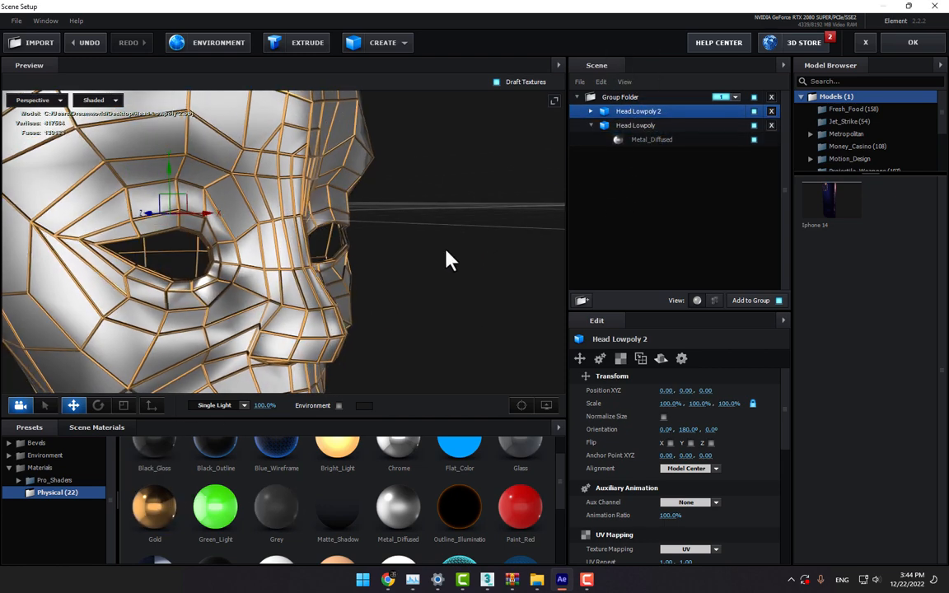
left_click_drag(446, 251, 464, 244)
left_click_drag(453, 320, 420, 276)
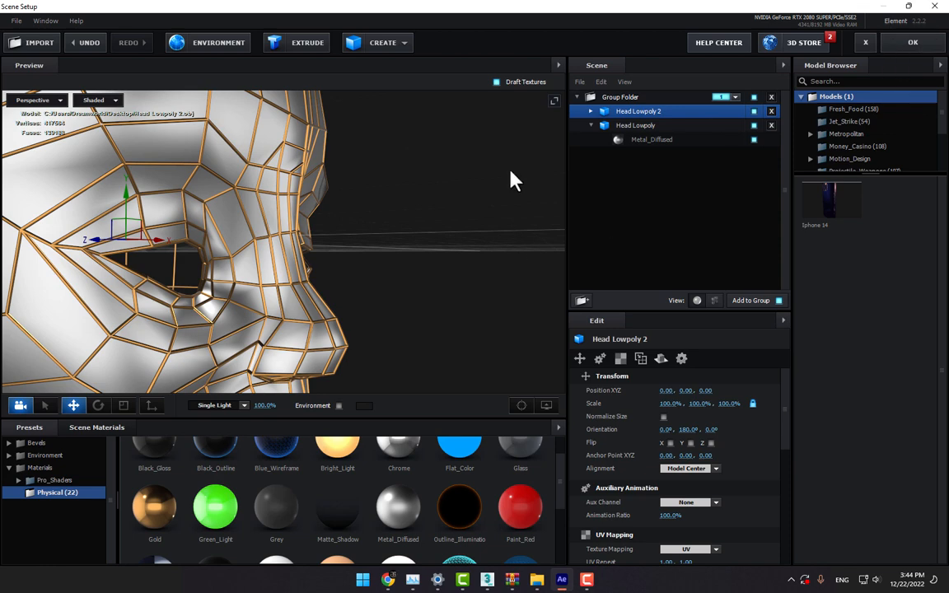
Try BackLight_4K_26.jpg from the BackLight_4K folder as the environment texture and inspect its reflections on the head
left_click(245, 52)
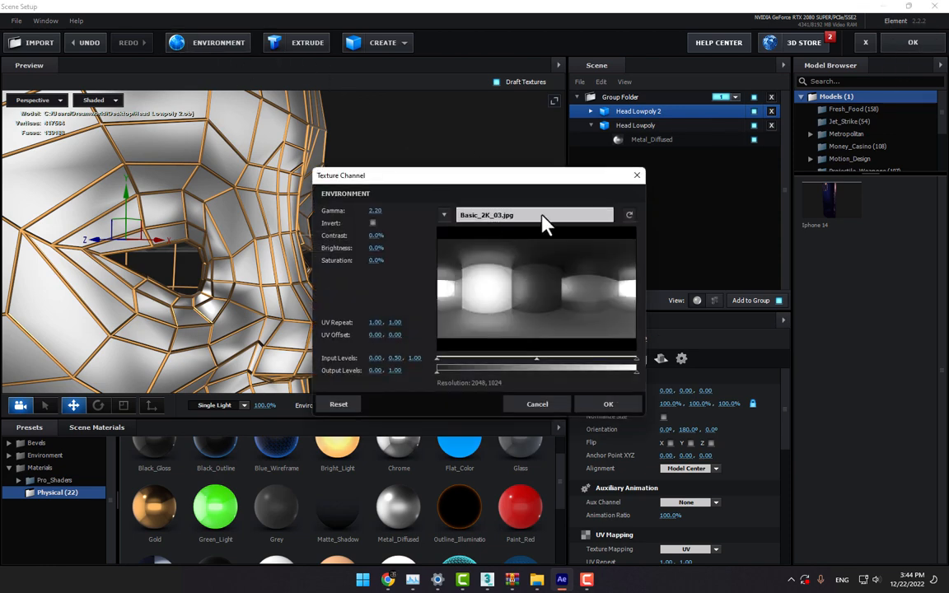
left_click(544, 216)
left_click(620, 135)
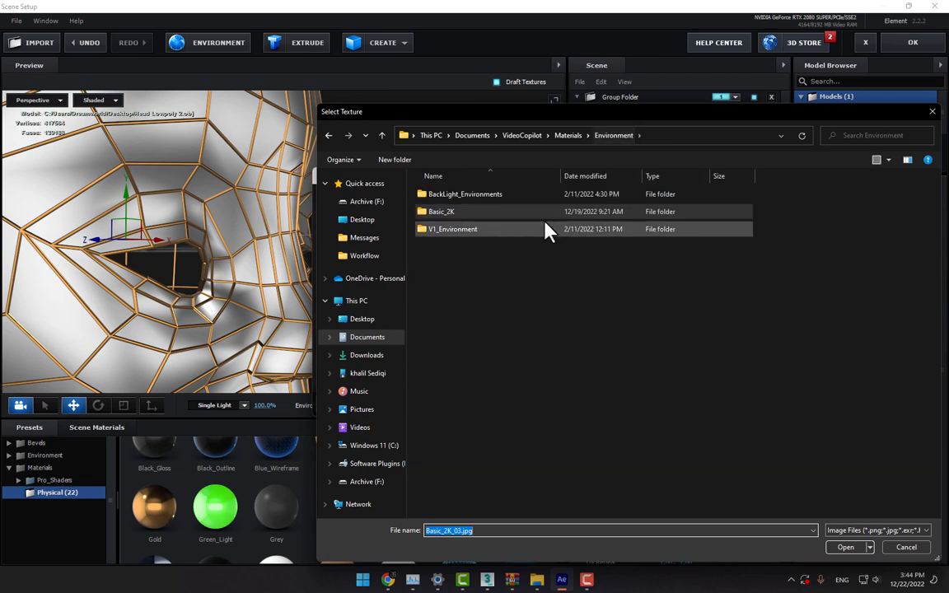
double_click(467, 195)
double_click(472, 193)
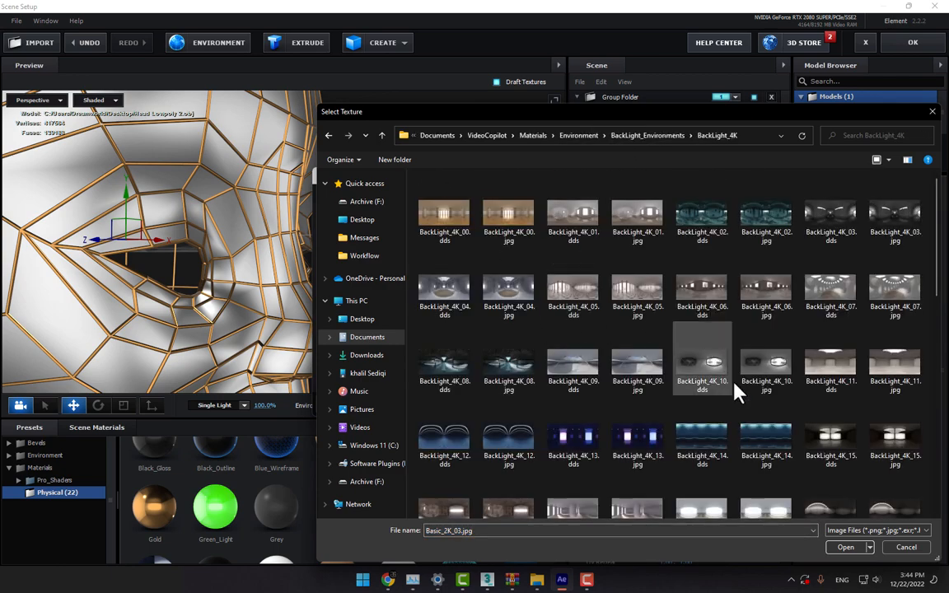
scroll(735, 389, "down", 5)
scroll(751, 396, "up", 2)
double_click(767, 188)
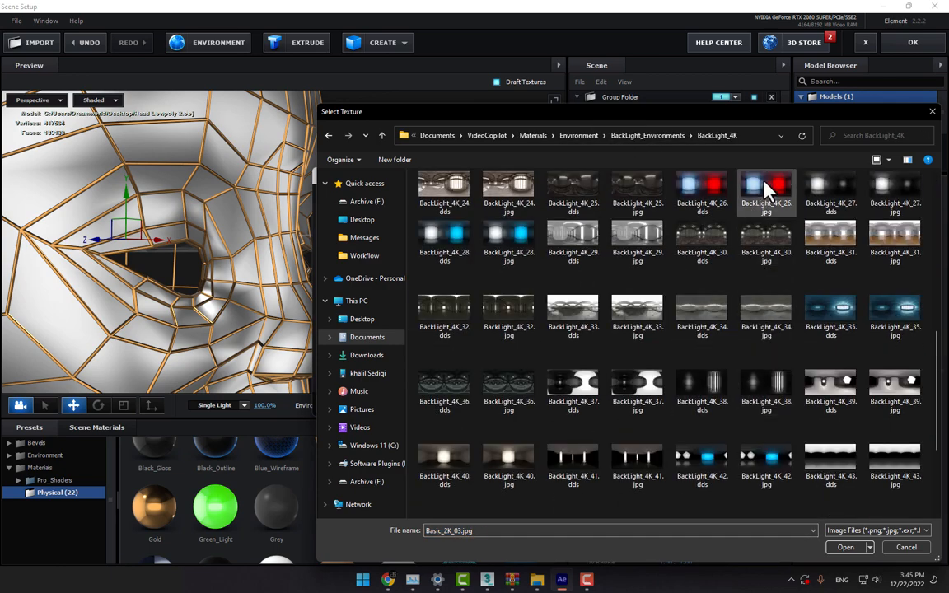
left_click(607, 405)
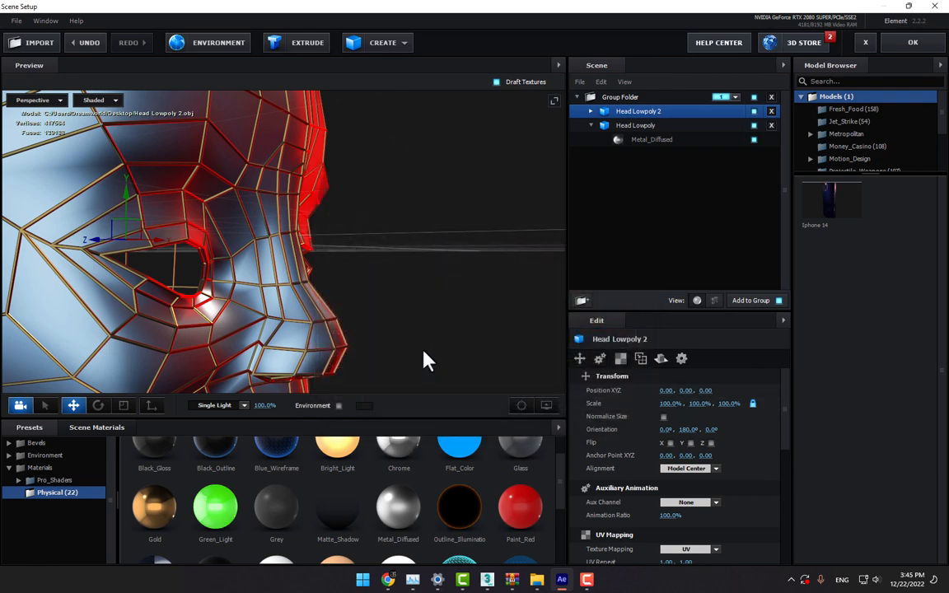
left_click_drag(435, 319, 402, 216)
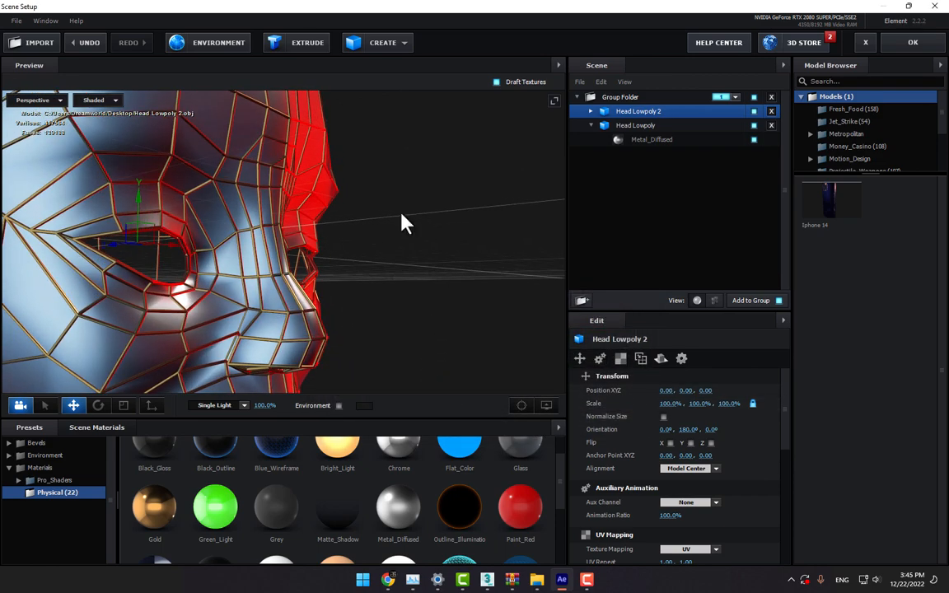
Try BackLight_4K_13.dds as the scene's environment texture
left_click(233, 53)
left_click(576, 235)
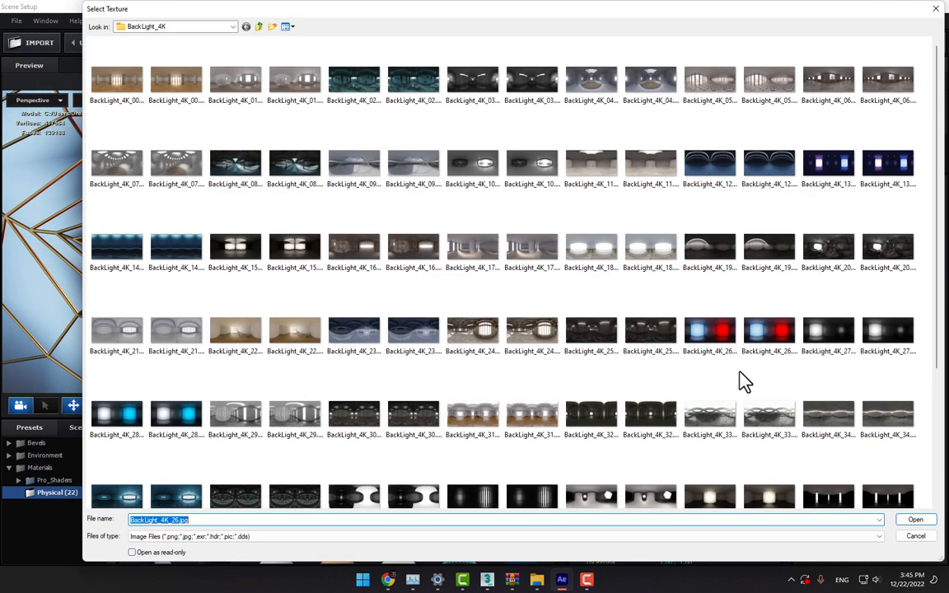
double_click(832, 164)
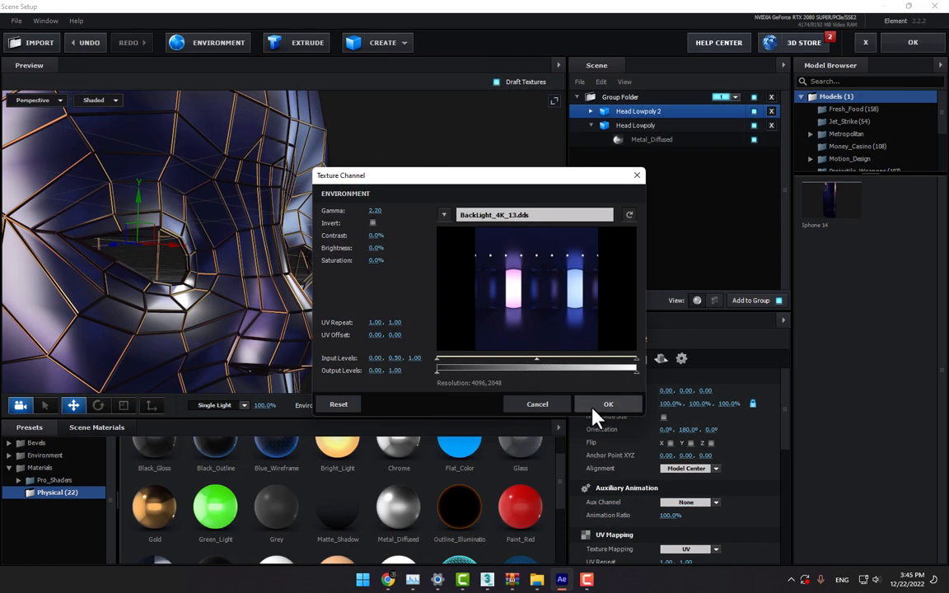
left_click(609, 405)
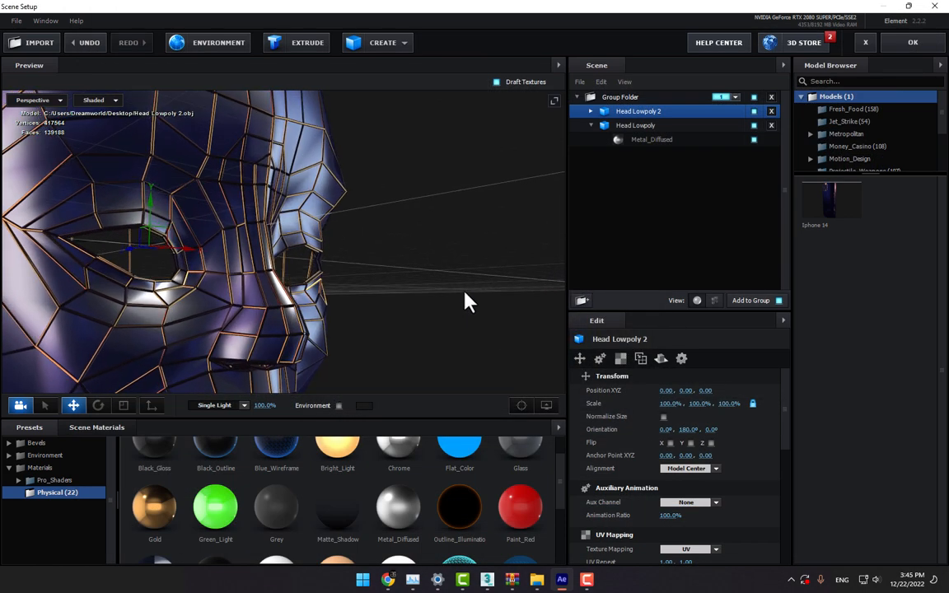
Try BackLight_4K_35.jpg from the BackLight_4K folder as the scene's environment texture
left_click(206, 54)
left_click(556, 220)
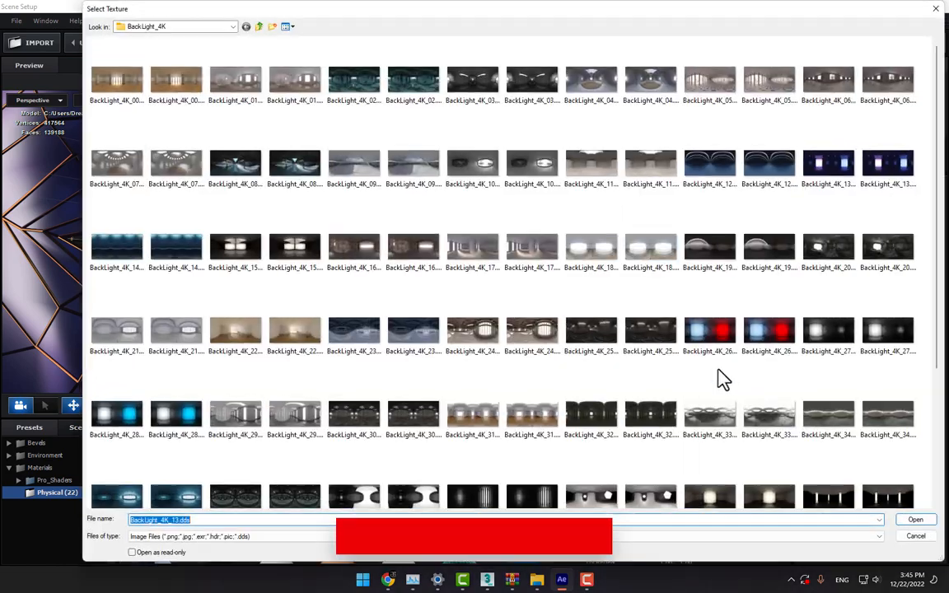
scroll(720, 381, "down", 5)
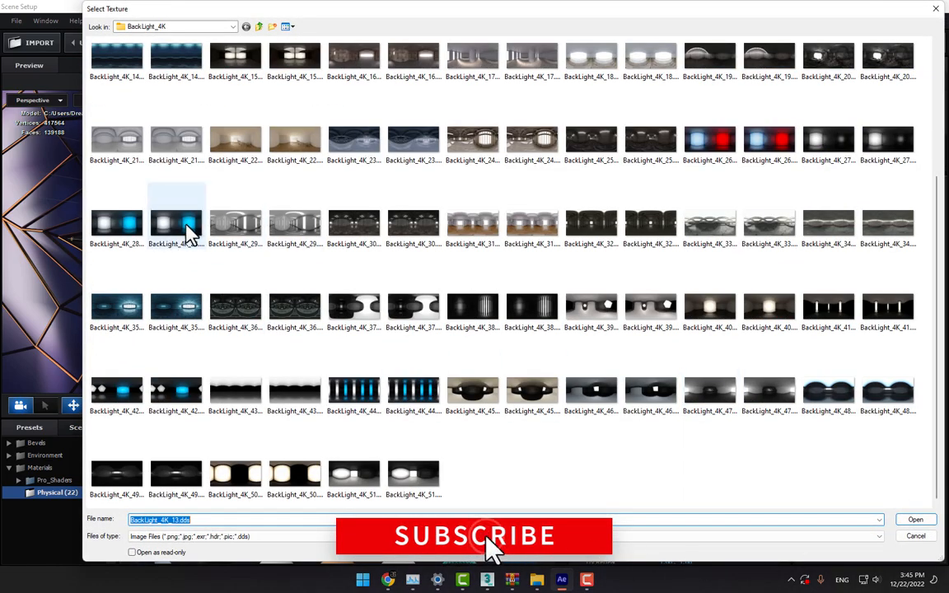
left_click(169, 313)
key("Return")
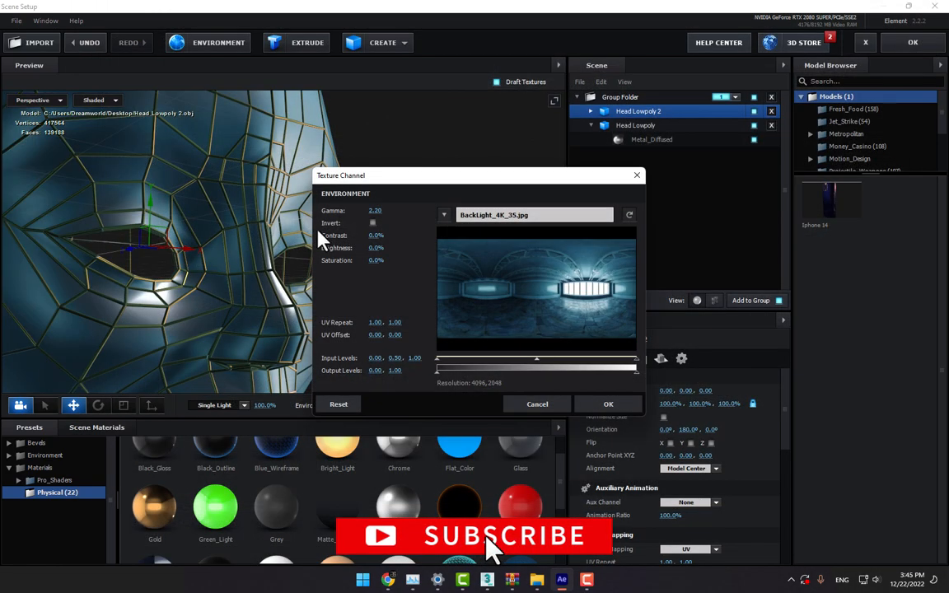
Try BackLight_4K_28.jpg, the white and cyan light map, as the scene's environment texture
left_click(534, 219)
scroll(276, 356, "down", 3)
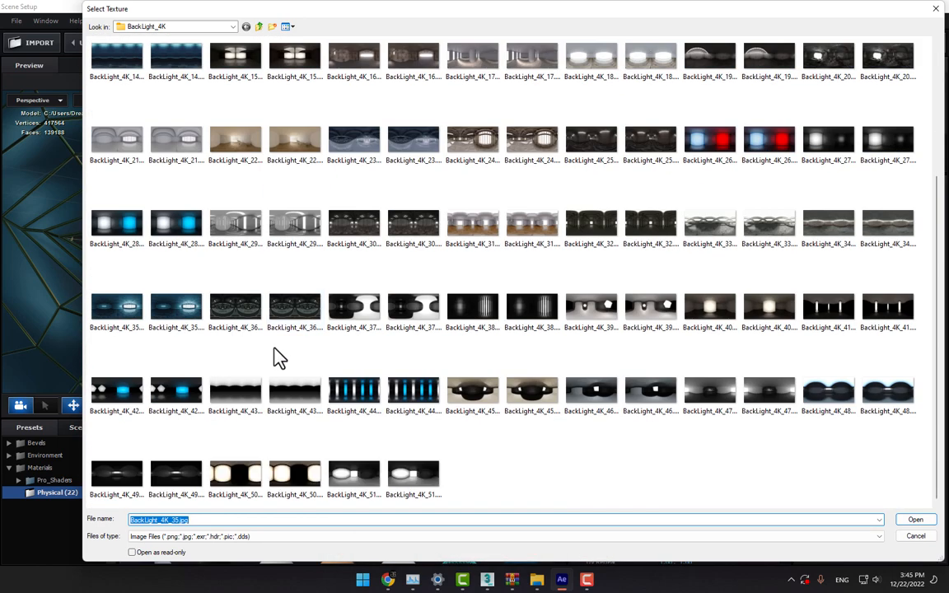
double_click(175, 224)
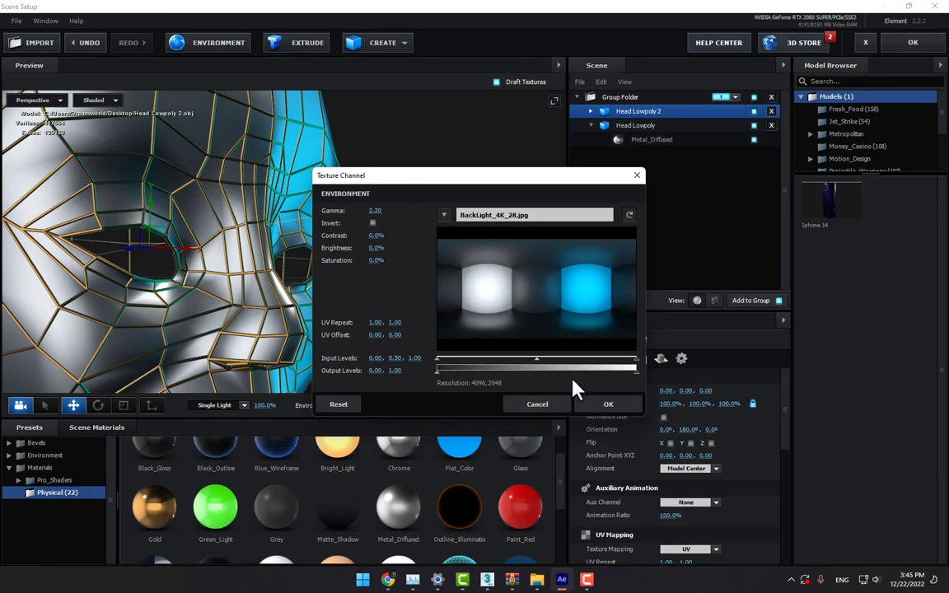
Set the blue-and-red BackLight_4K_26 image as the environment texture and accept the scene setup to return to the composition
left_click(515, 216)
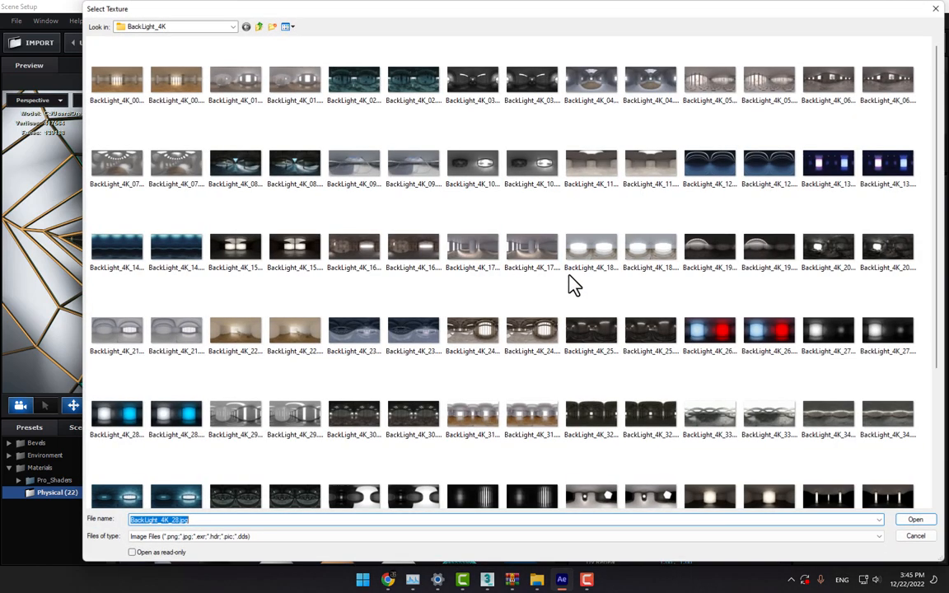
double_click(756, 329)
left_click(608, 404)
left_click_drag(446, 289, 456, 304)
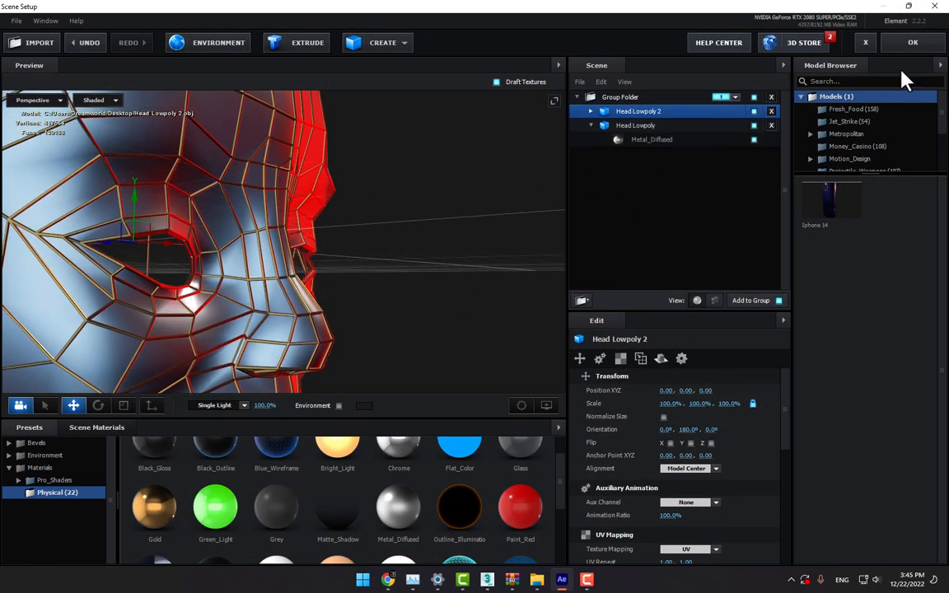
left_click(923, 48)
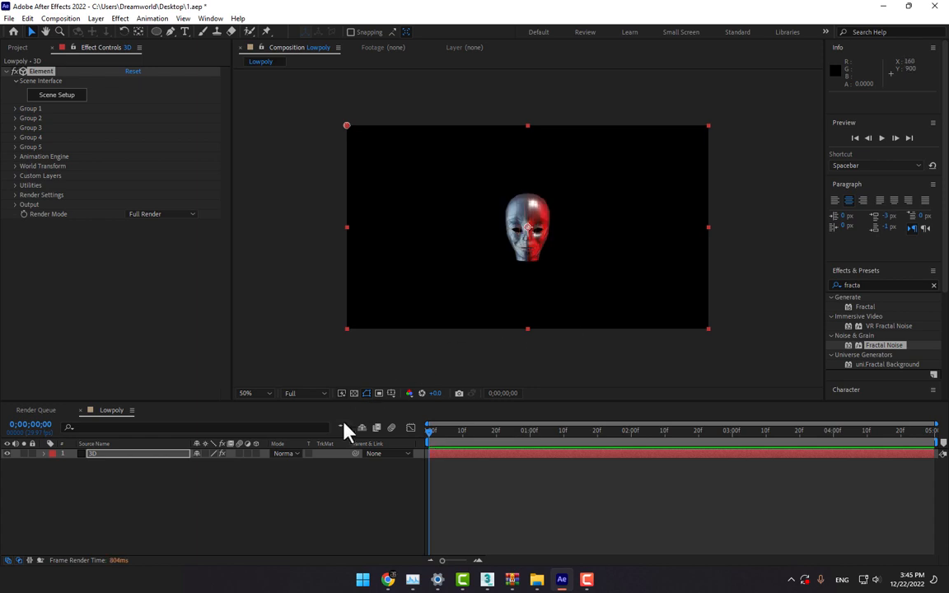
Add a two-node camera with the 24mm preset to the Lowpoly composition
right_click(276, 512)
left_click(313, 363)
right_click(300, 516)
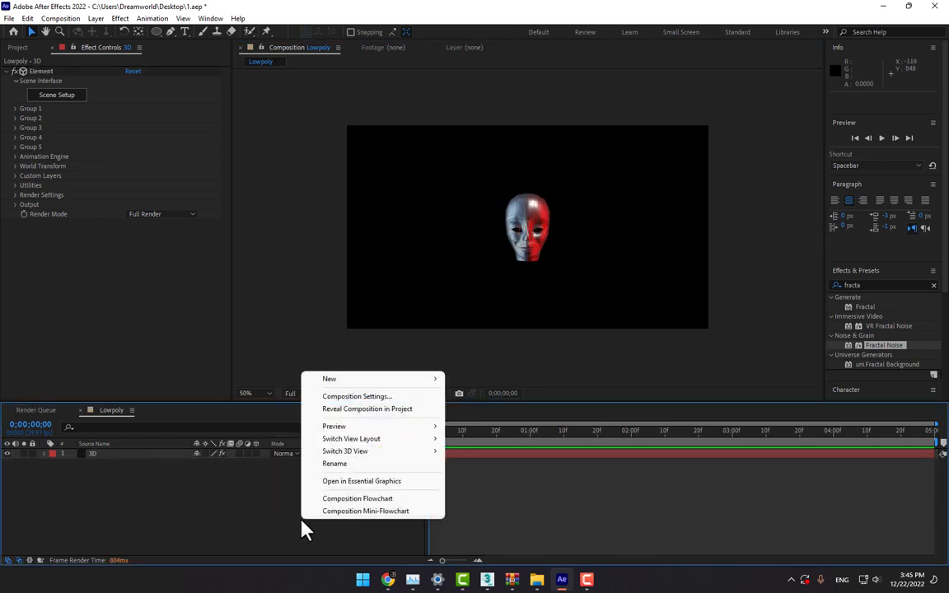
mouse_move(337, 377)
left_click(495, 434)
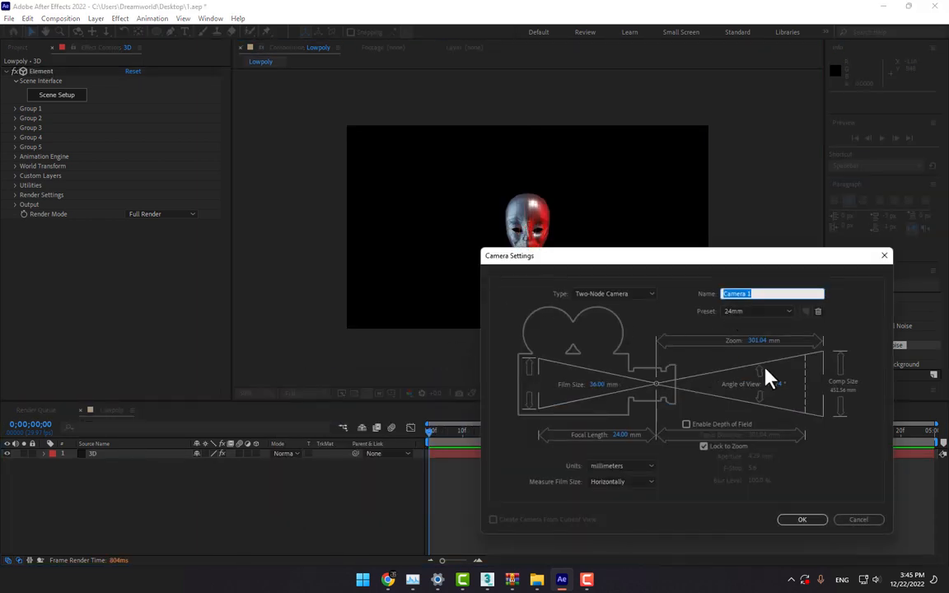
left_click(799, 521)
Set the Group 1 Particle Size of the 3D layer's Element effect to 40
left_click(126, 465)
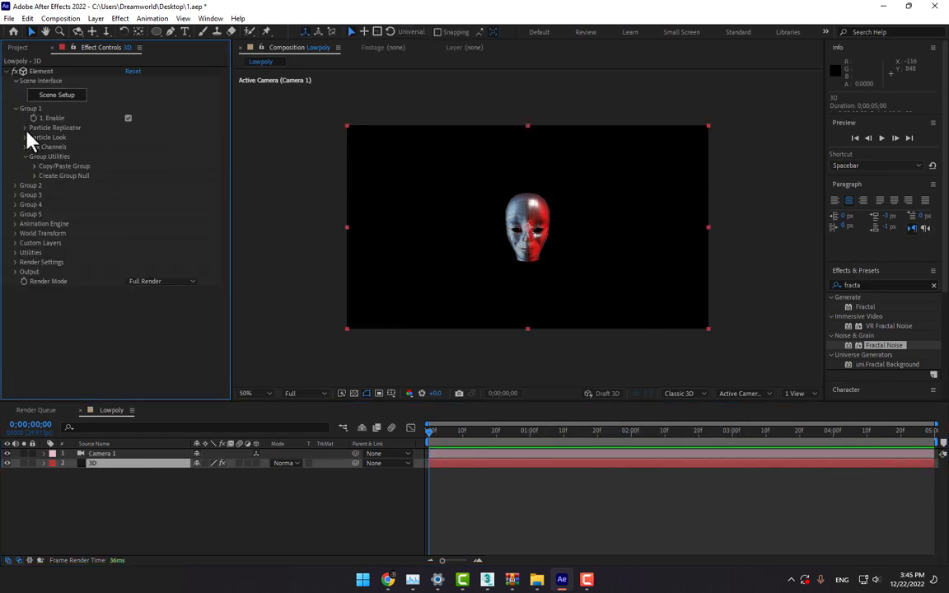
left_click(26, 137)
left_click_drag(132, 147, 262, 135)
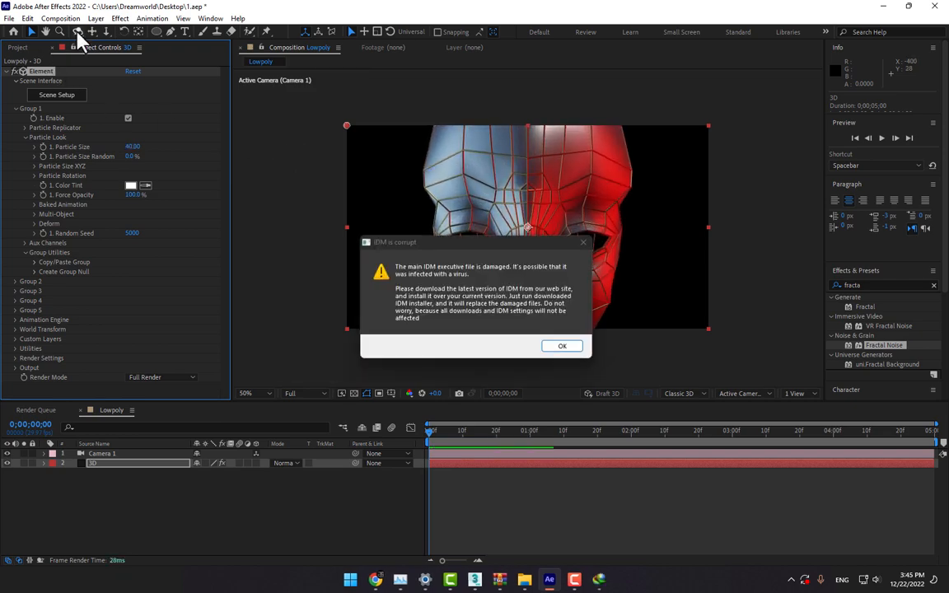
Dismiss the IDM corruption message and close the browser window it opens
left_click(557, 345)
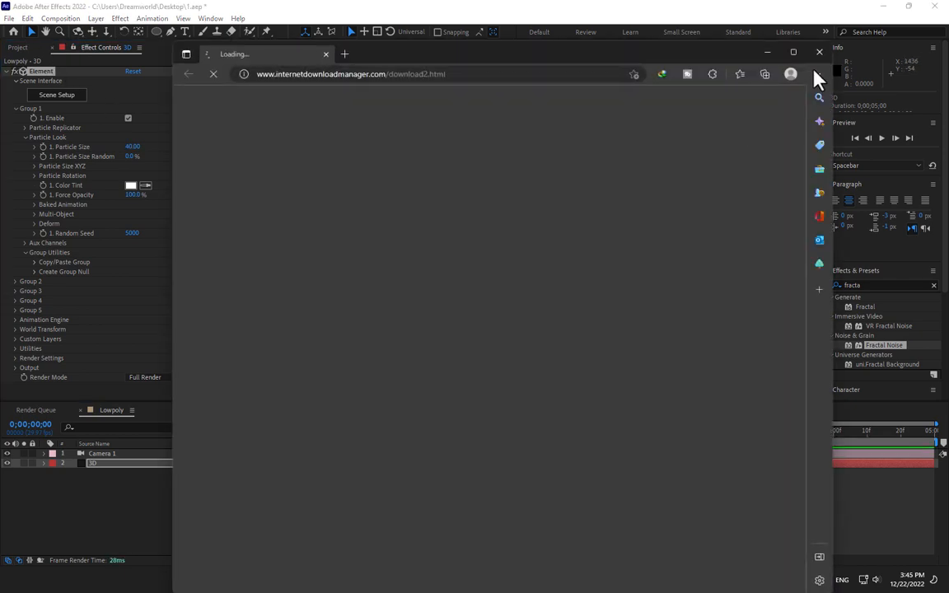
left_click(809, 51)
Orbit and pan the camera to frame the head close up at an angle in the left half of the composition
left_click(77, 31)
left_click_drag(519, 242, 540, 229)
left_click(92, 31)
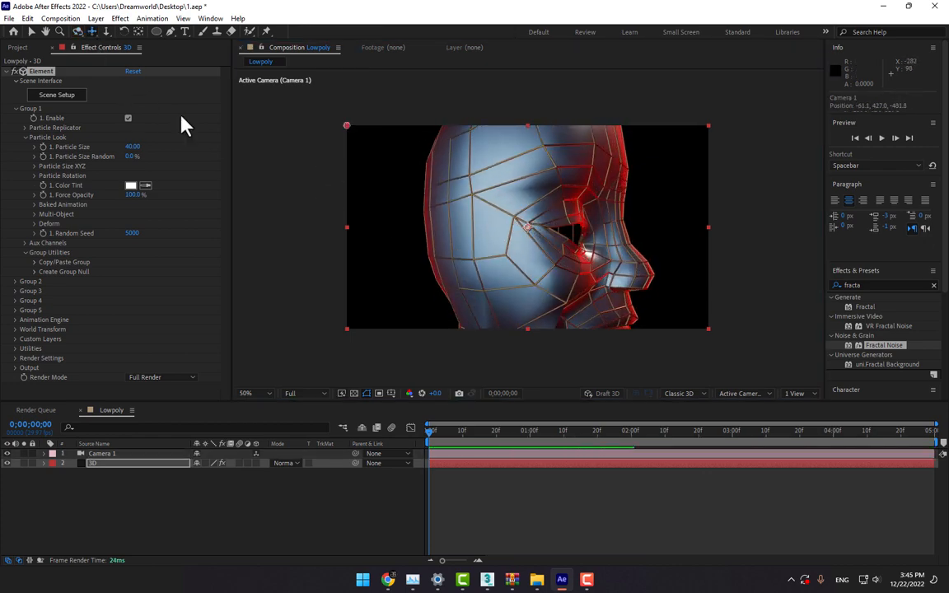
left_click_drag(402, 265, 361, 260)
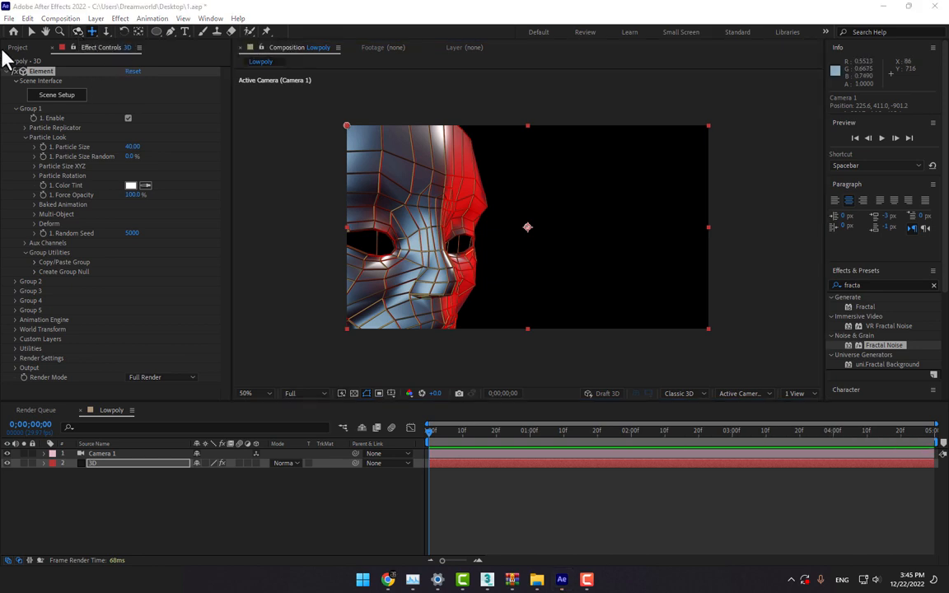
left_click_drag(298, 188, 369, 192)
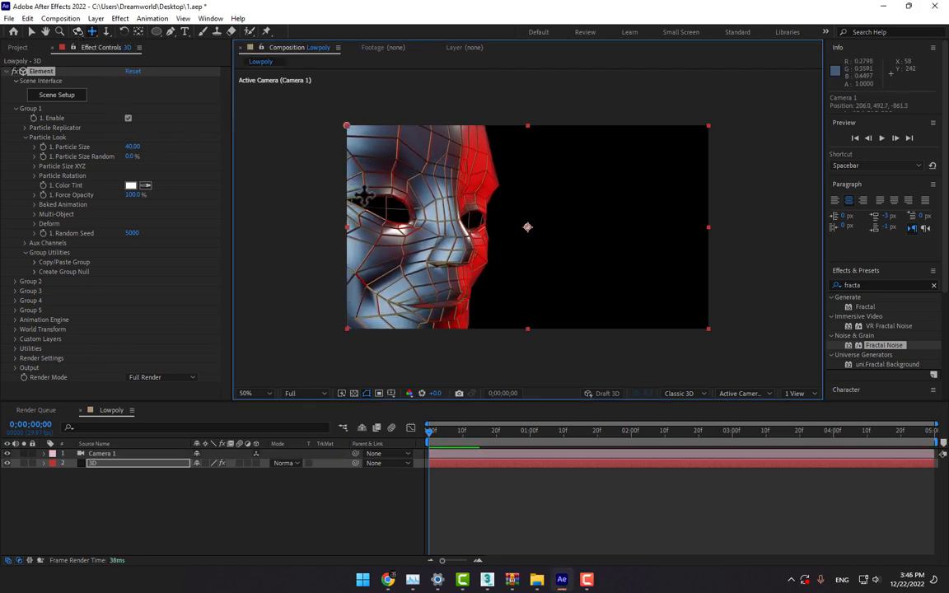